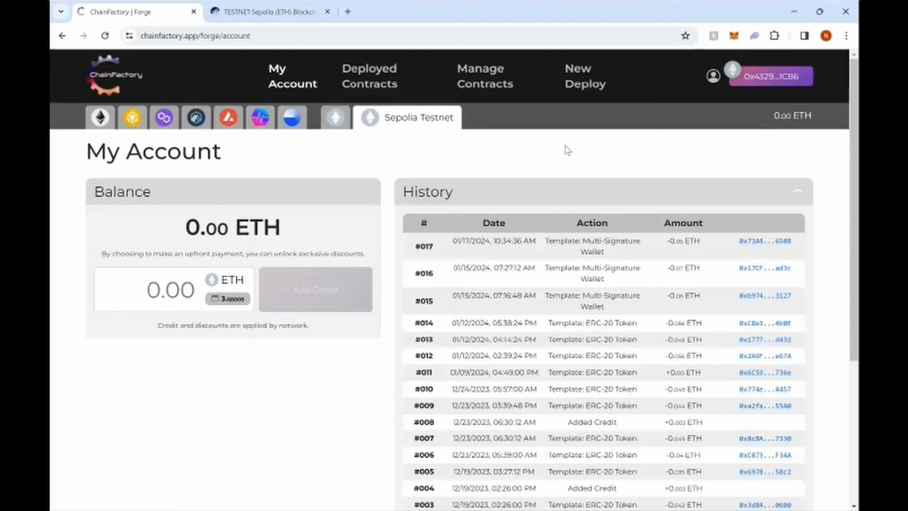
# Step: Reload the account page, then open New Deploy's Utils category to show the Multi-Signature Wallet template
pyautogui.click(585, 90)
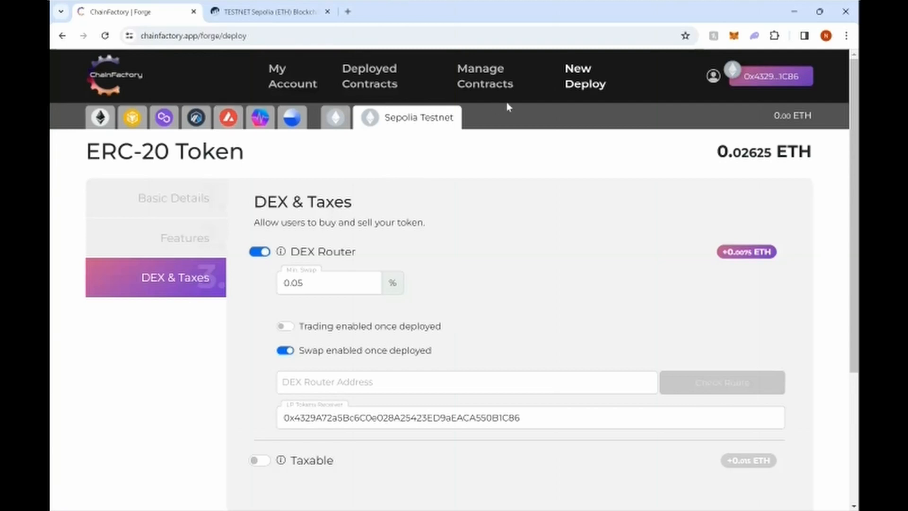
pyautogui.click(293, 85)
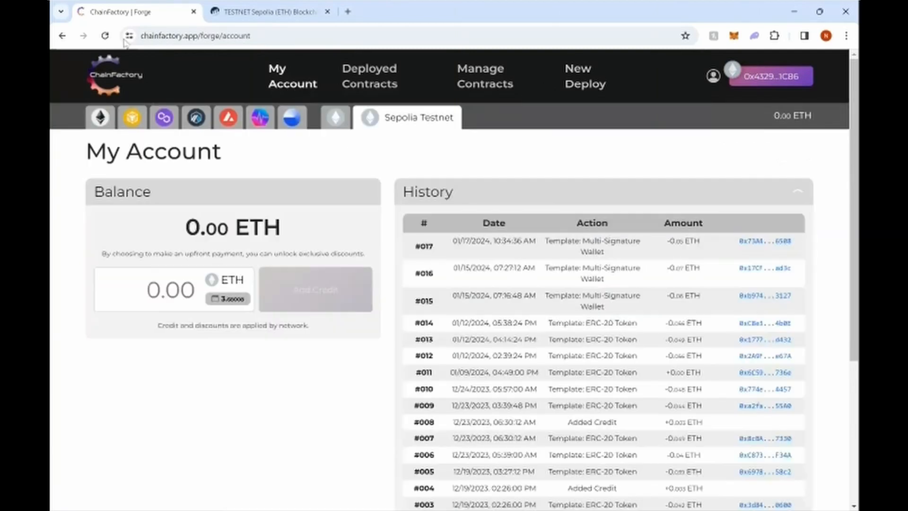
pyautogui.click(106, 35)
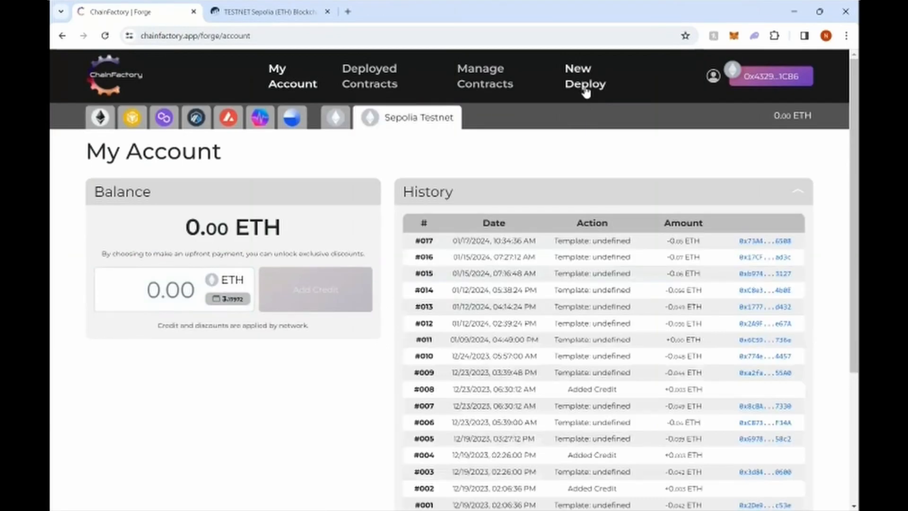
pyautogui.click(586, 88)
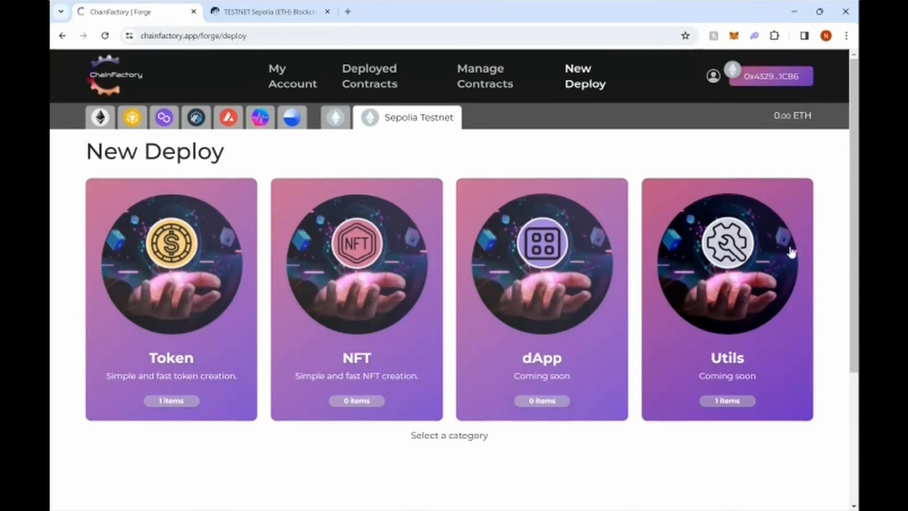
pyautogui.click(685, 350)
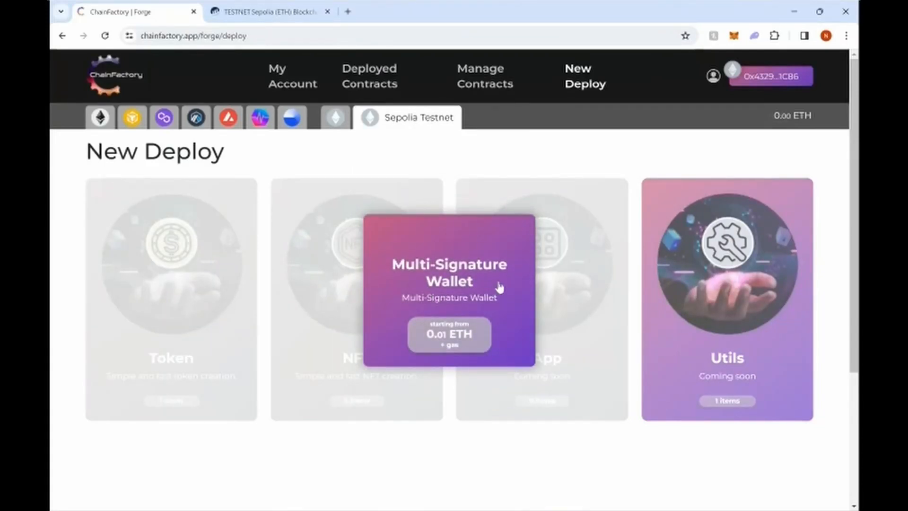
# Step: Check MetaMask, dismiss its notices, and start the 0.01 ETH Multi-Signature Wallet deployment
pyautogui.click(733, 35)
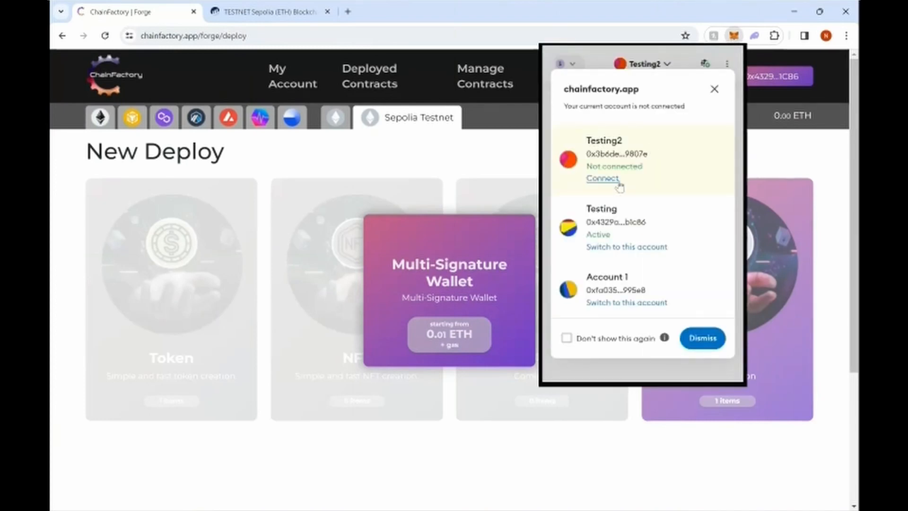
pyautogui.click(715, 89)
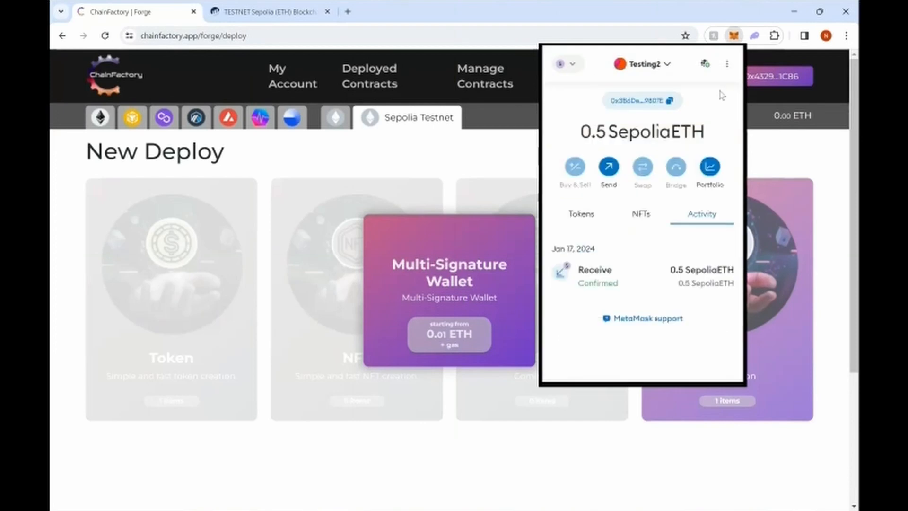
pyautogui.click(790, 124)
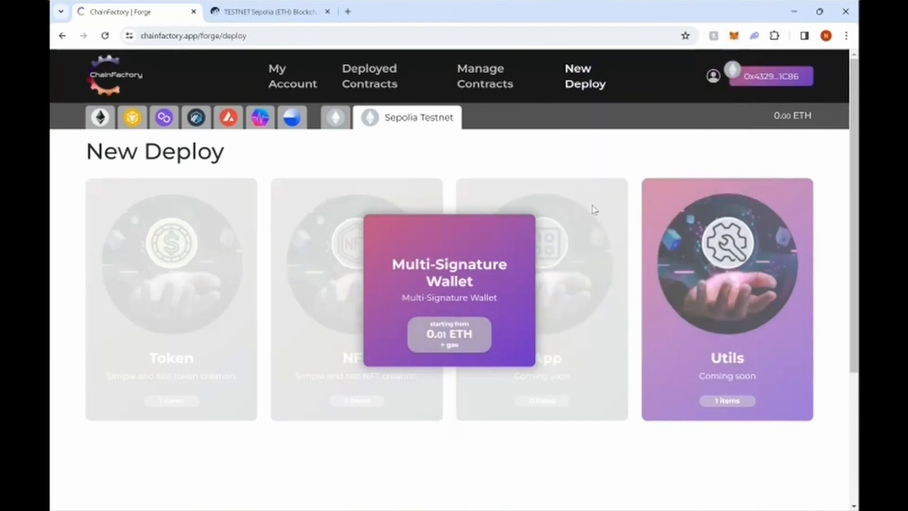
pyautogui.click(470, 338)
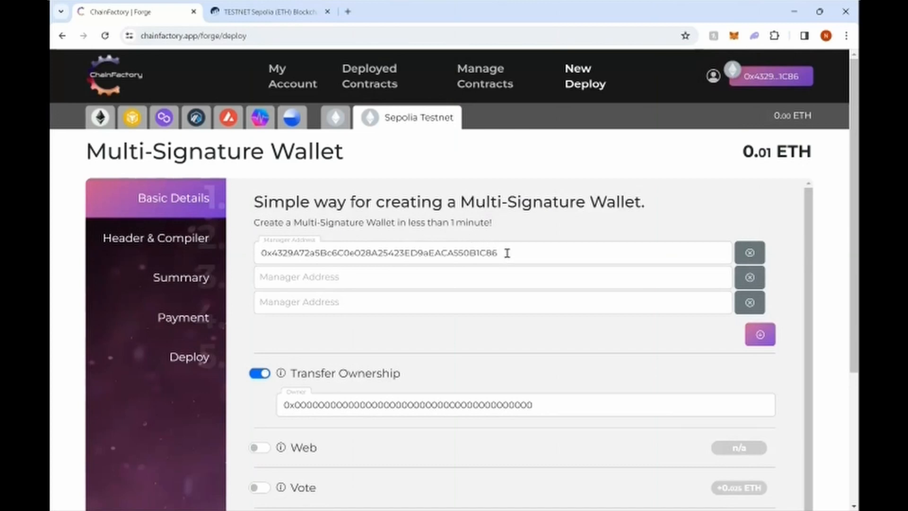
pyautogui.moveTo(507, 253); pyautogui.dragTo(250, 265)
pyautogui.click(379, 275)
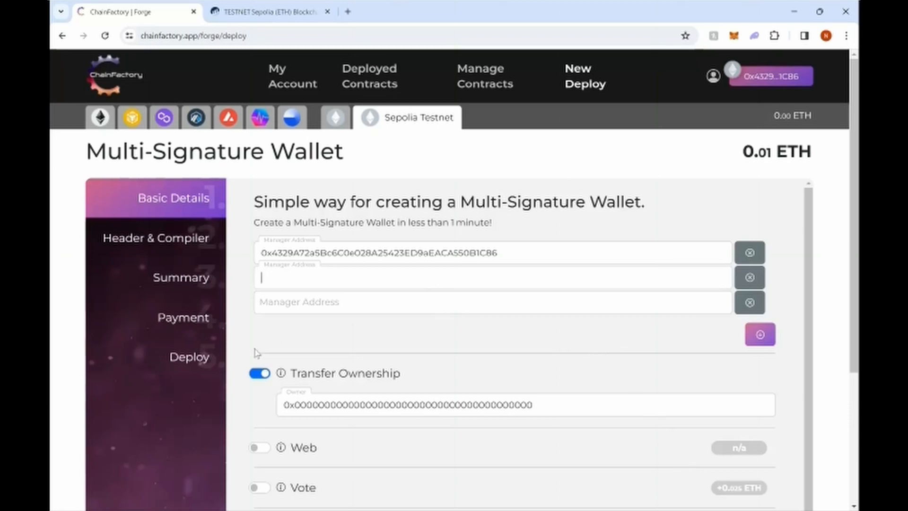
# Step: Paste the copied wallet addresses into the second and third Manager Address fields
pyautogui.hotkey('alt', 'Tab')
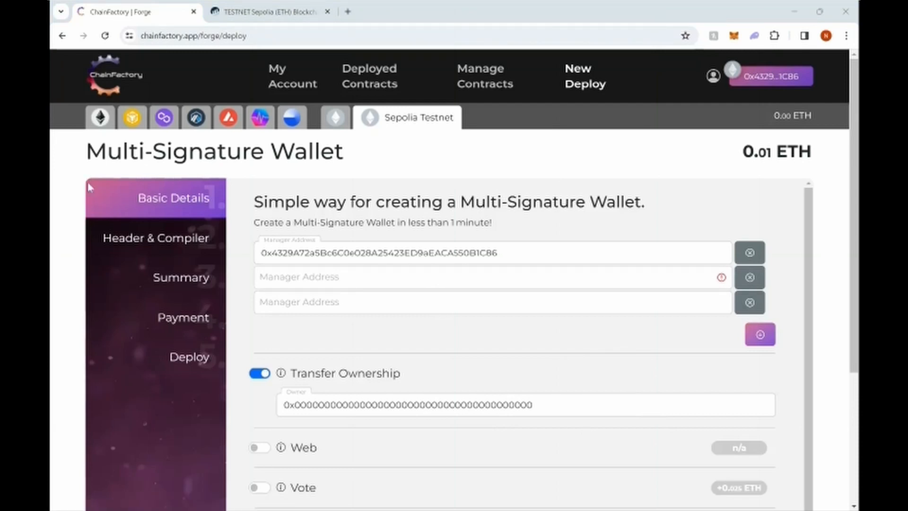
pyautogui.click(259, 278)
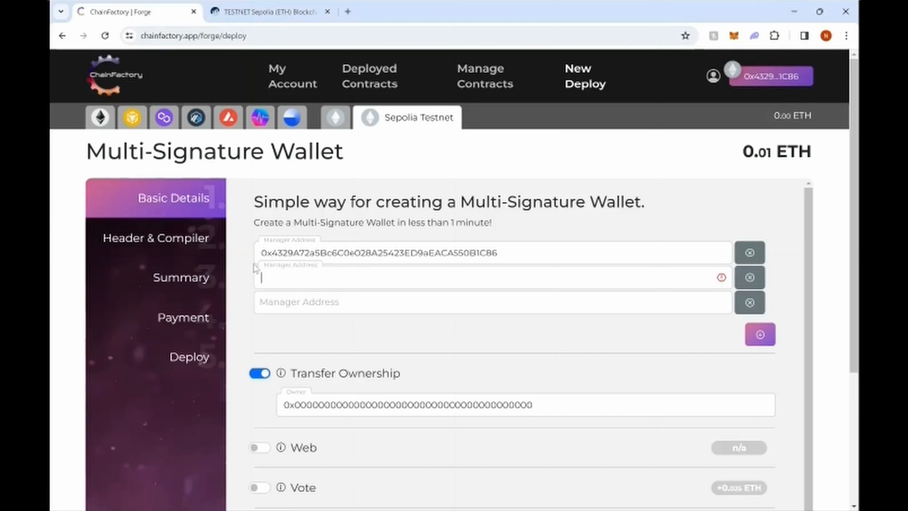
pyautogui.write('0x8d1F2D5bD6384305A476405Dce154DE7eaf1C331')
pyautogui.click(312, 300)
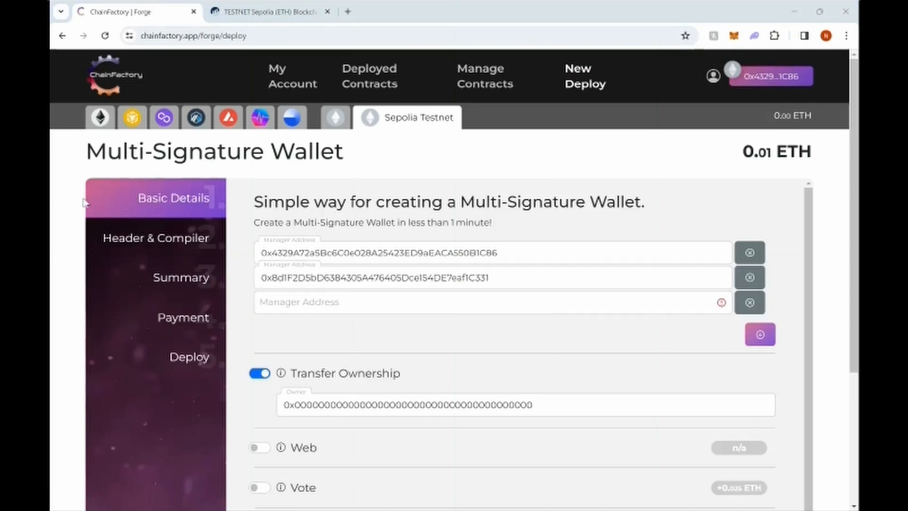
pyautogui.click(352, 302)
pyautogui.write('0x3B6Dec687D775713BF58c3D0D374c6FD16a9807E')
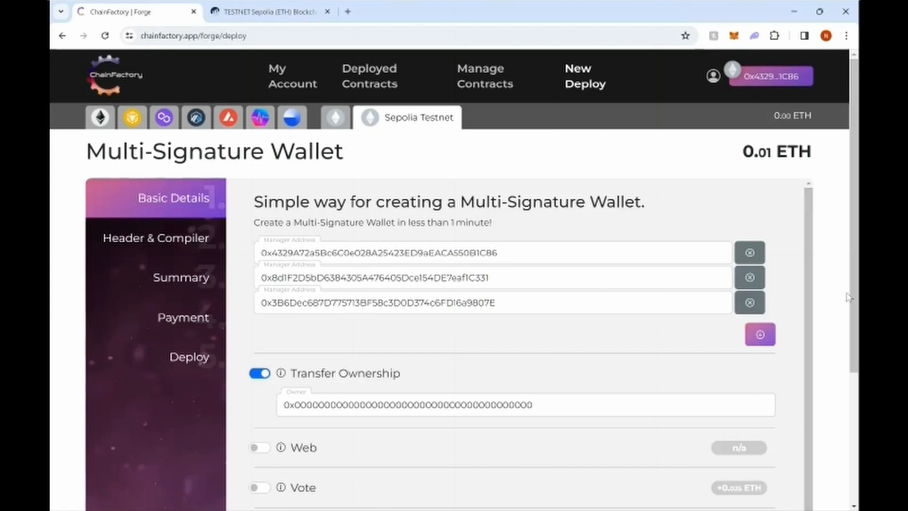
pyautogui.moveTo(850, 298); pyautogui.dragTo(859, 338)
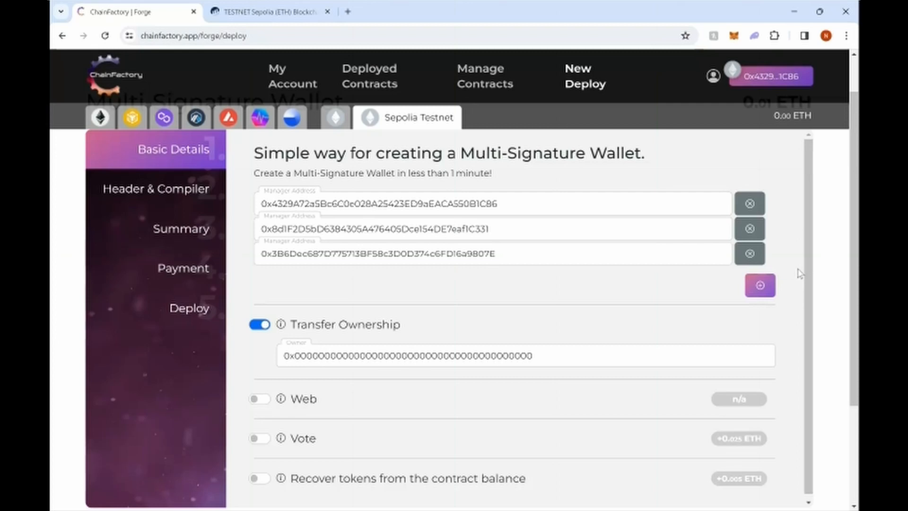
pyautogui.scroll(-1, 799, 274)
pyautogui.click(761, 282)
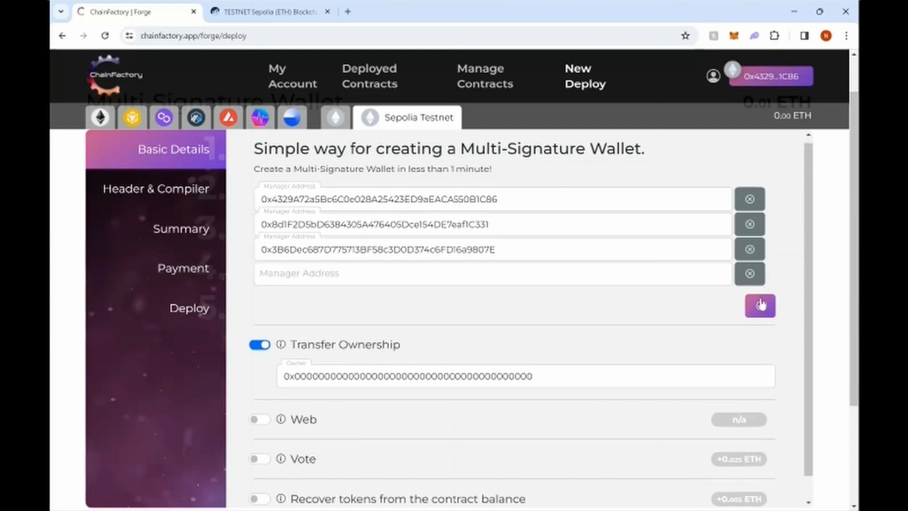
pyautogui.click(761, 305)
pyautogui.click(761, 331)
pyautogui.click(762, 356)
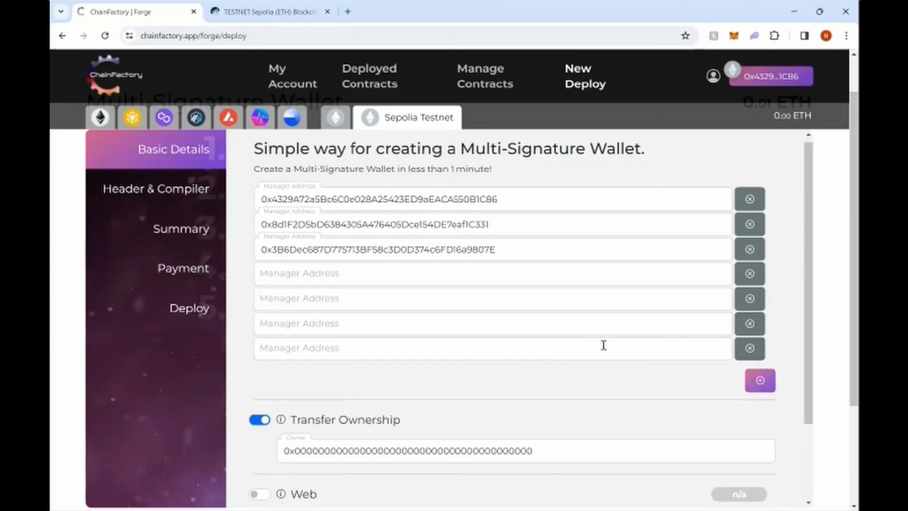
pyautogui.click(750, 347)
pyautogui.click(750, 324)
pyautogui.click(749, 298)
pyautogui.click(749, 274)
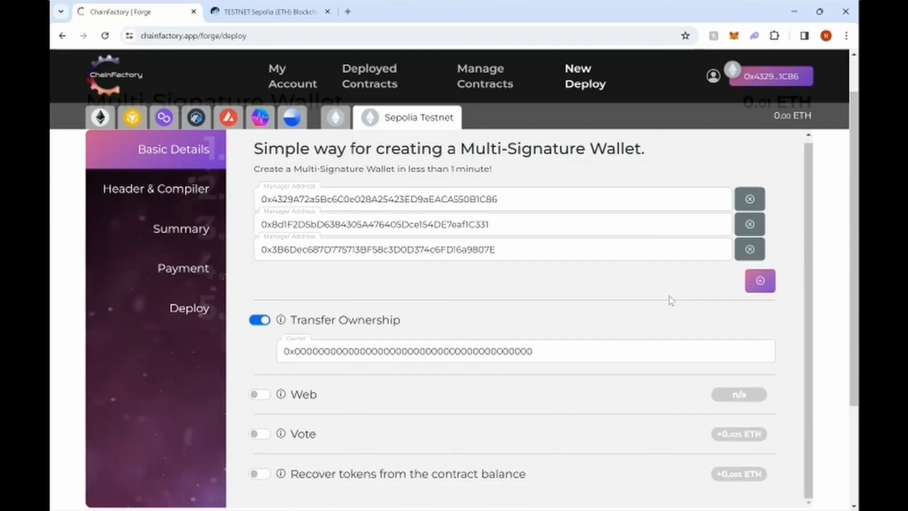
pyautogui.scroll(-1, 240, 292)
pyautogui.scroll(-2, 239, 291)
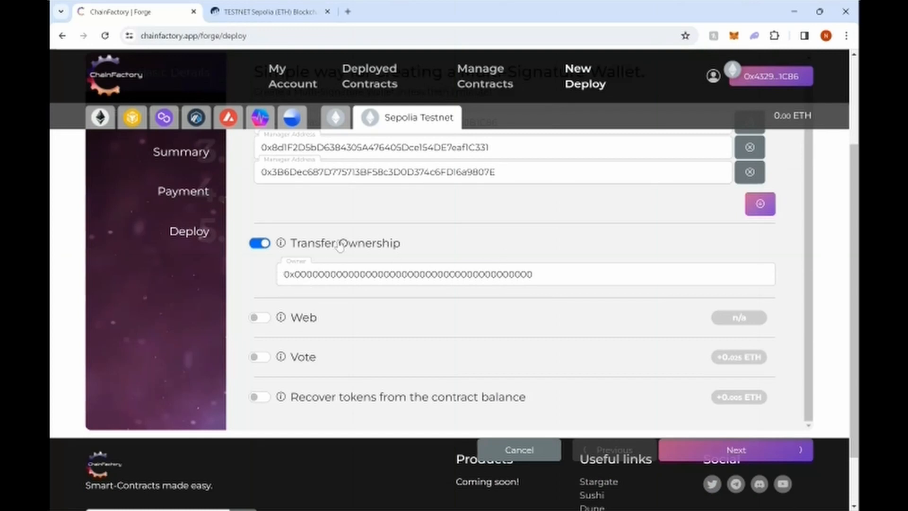
pyautogui.scroll(1, 474, 240)
pyautogui.scroll(2, 475, 237)
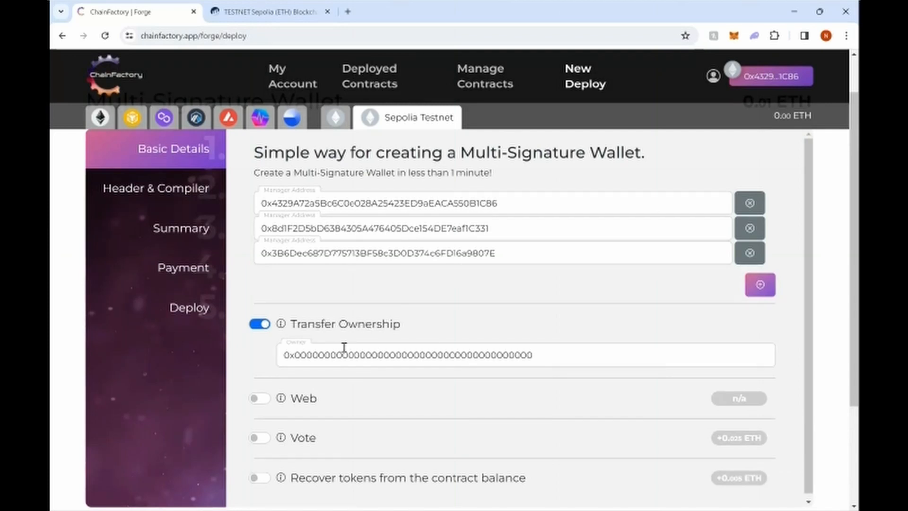
pyautogui.moveTo(540, 356); pyautogui.dragTo(277, 359)
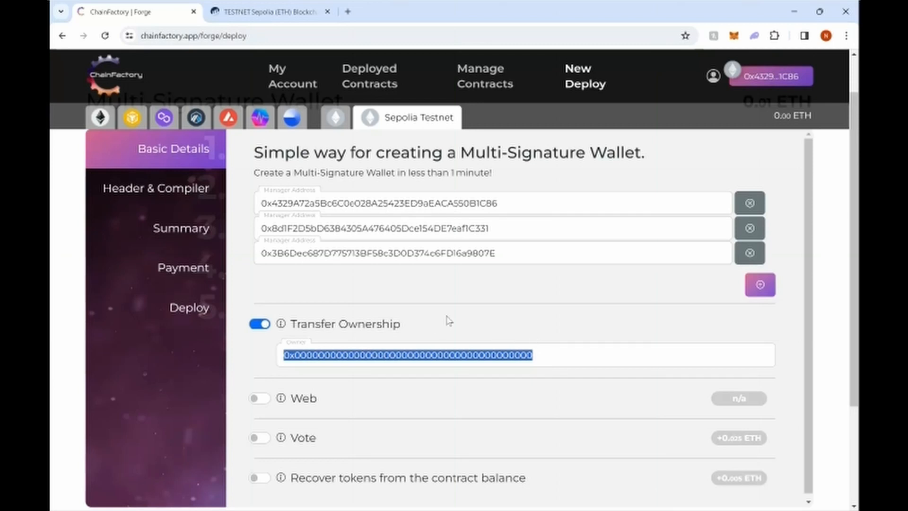
pyautogui.moveTo(282, 325)
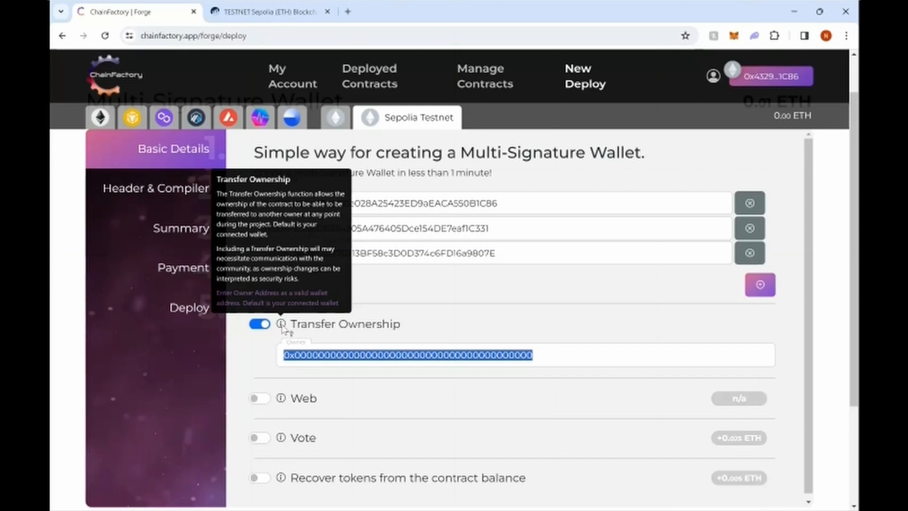
pyautogui.scroll(-2, 235, 361)
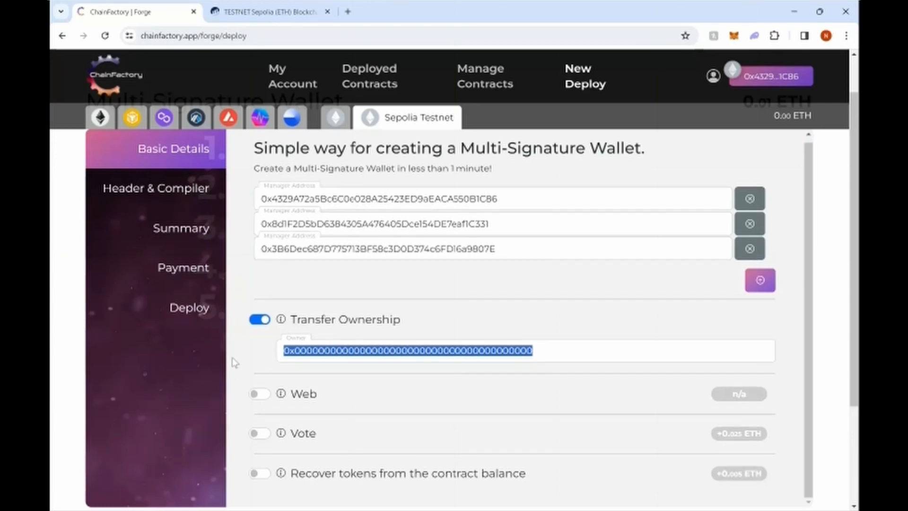
# Step: Enable Web with alias 'communityvc' and confirm it's available on .manage.chainfactory.app
pyautogui.click(256, 326)
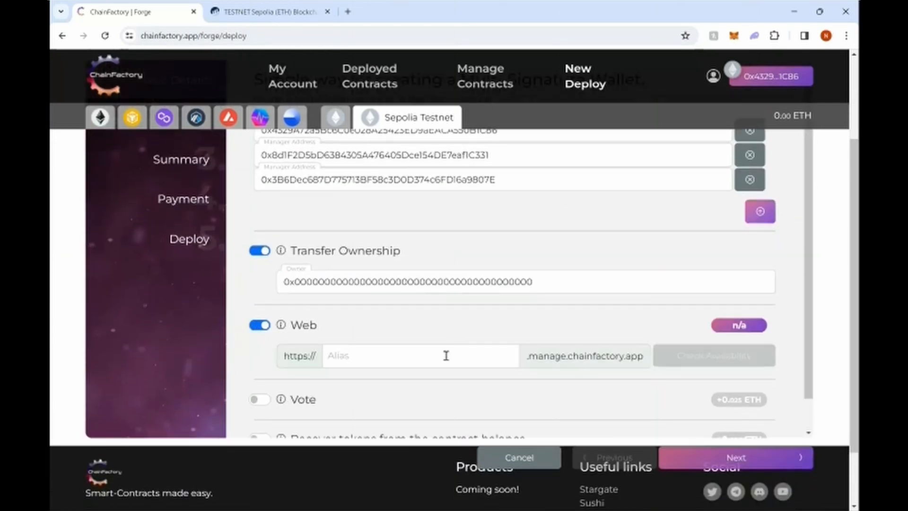
pyautogui.click(347, 358)
pyautogui.write('communityvd')
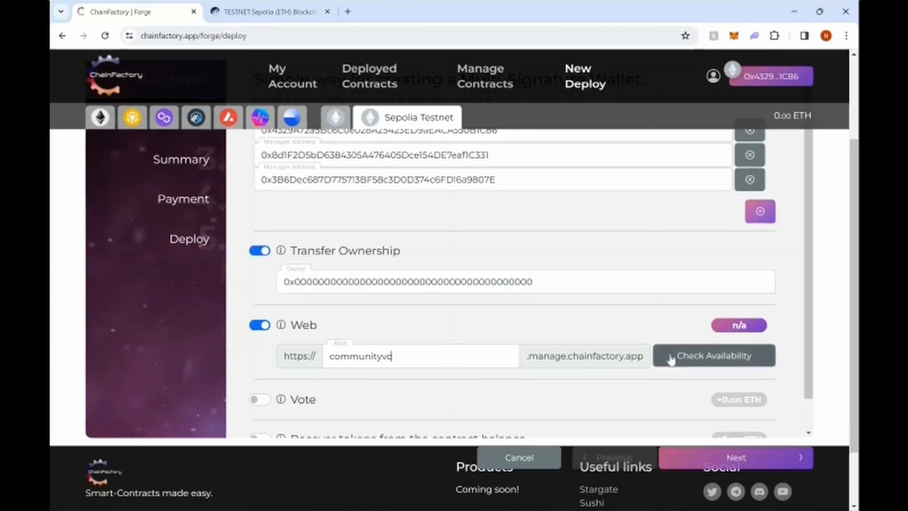
pyautogui.click(701, 362)
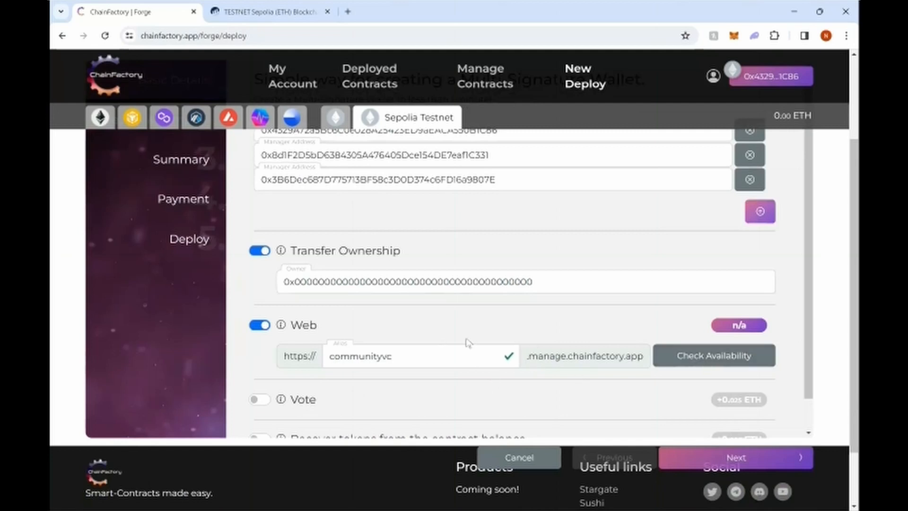
pyautogui.scroll(-1, 243, 353)
pyautogui.scroll(-2, 243, 352)
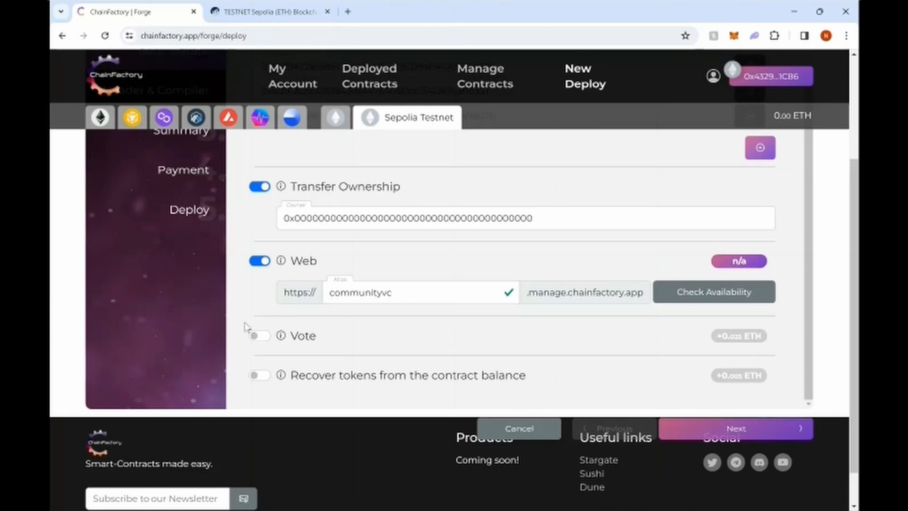
# Step: Turn on Vote with 75% quorum and 432000 s deadline, and set the time limit to 300 seconds
pyautogui.click(260, 339)
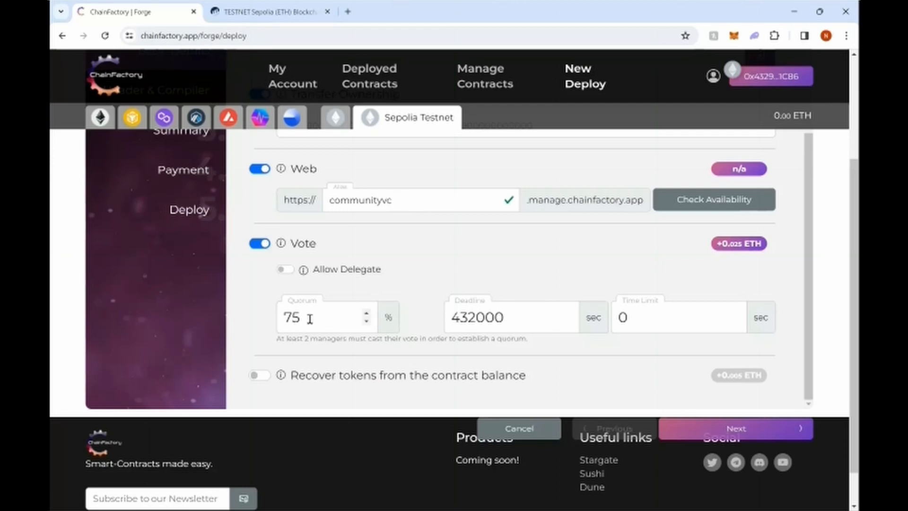
pyautogui.moveTo(277, 338); pyautogui.dragTo(365, 340)
pyautogui.click(365, 339)
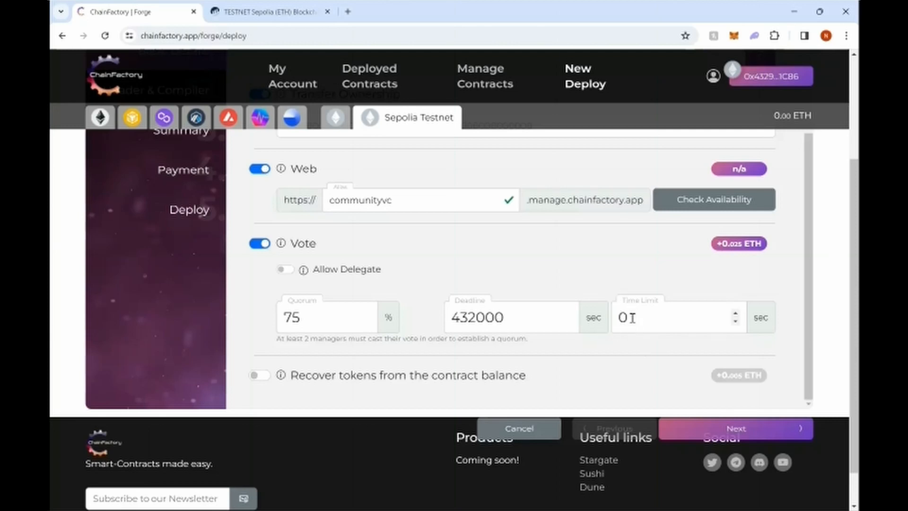
pyautogui.moveTo(628, 316); pyautogui.dragTo(607, 321)
pyautogui.write('300')
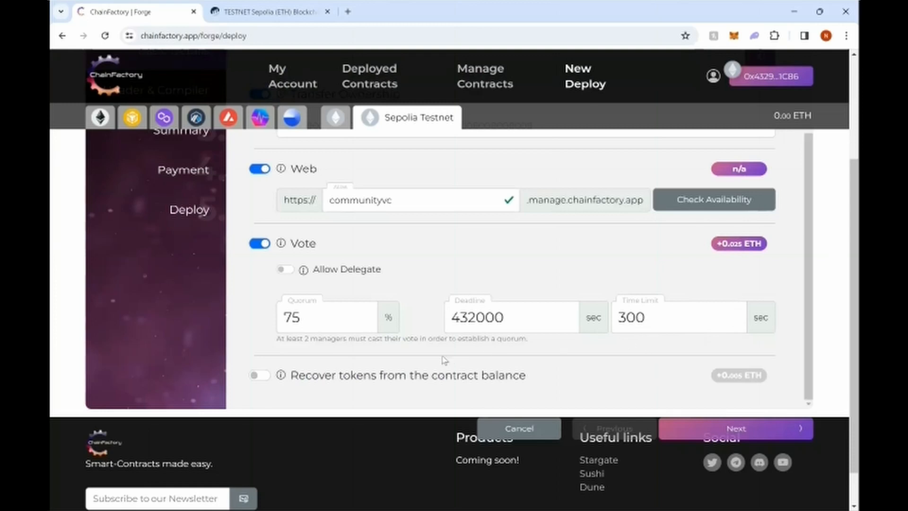
# Step: Switch on 'Recover tokens from the contract balance' for +0.005 ETH, leaving ERC-721 recovery off
pyautogui.scroll(-1, 247, 331)
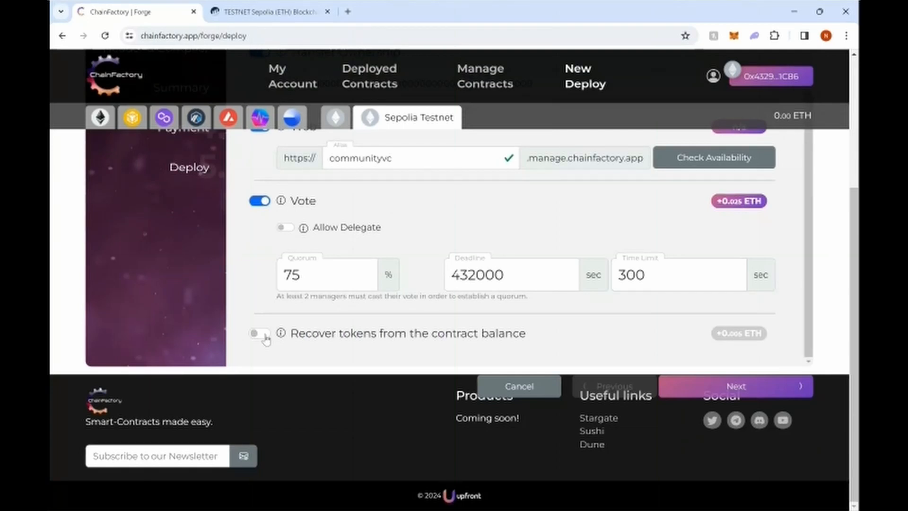
pyautogui.click(264, 334)
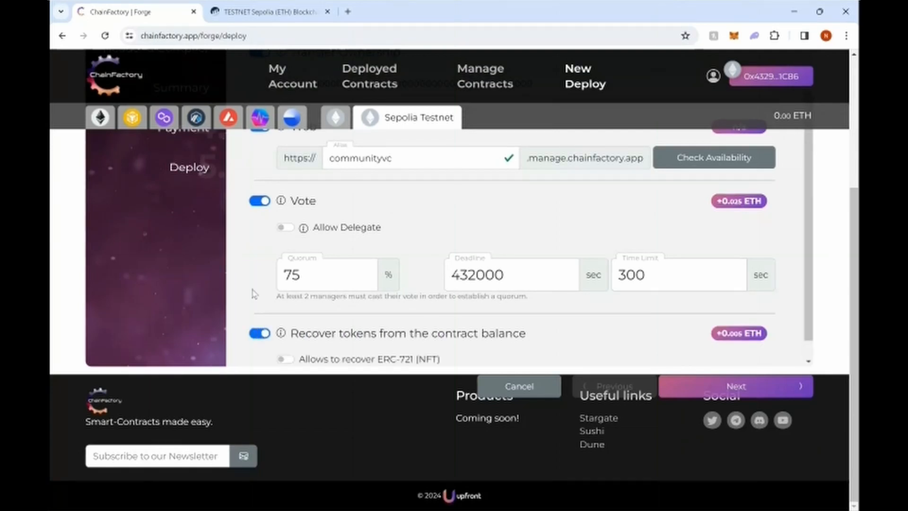
pyautogui.scroll(-1, 298, 305)
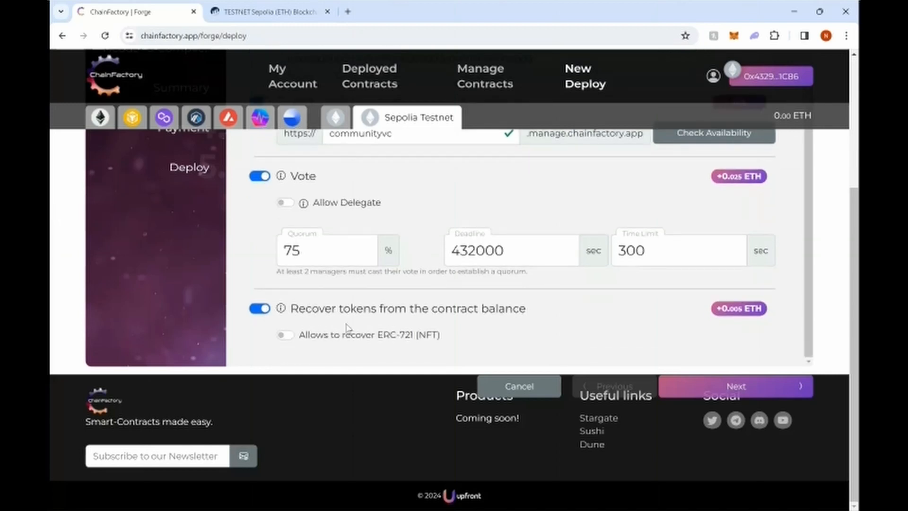
pyautogui.scroll(2, 481, 365)
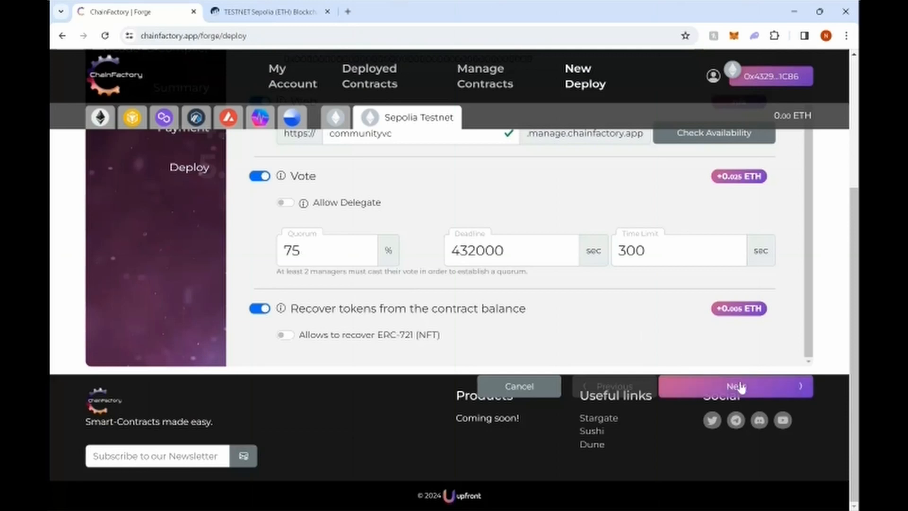
# Step: Advance to Header & Compiler and include the 'Multi-Signature Wallet' Header Comment Block
pyautogui.click(757, 388)
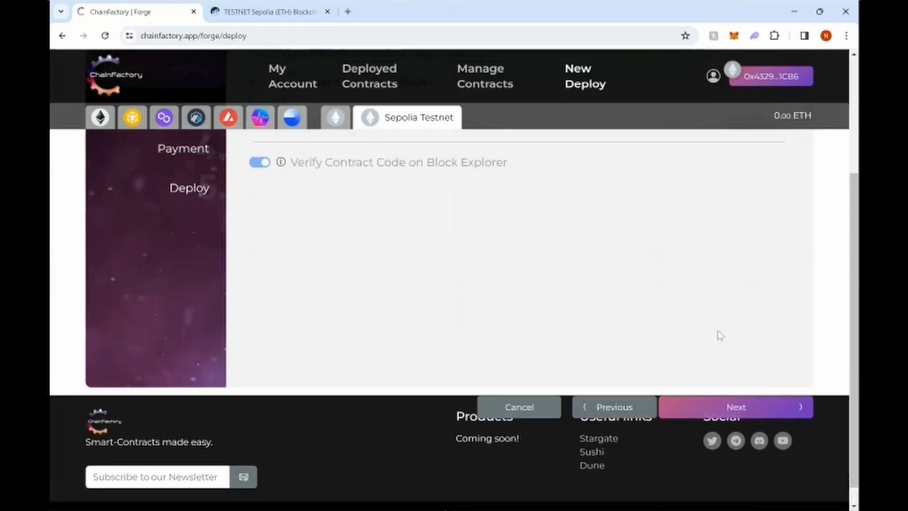
pyautogui.scroll(3, 817, 266)
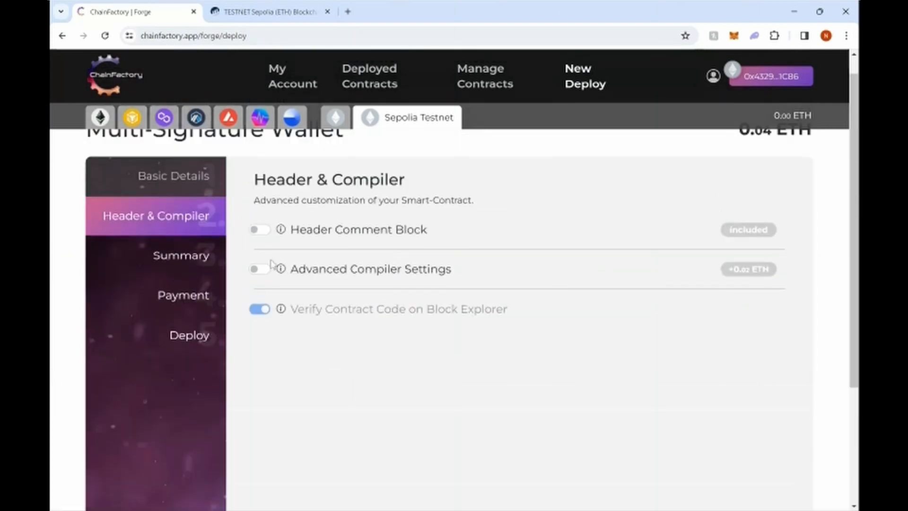
pyautogui.click(256, 230)
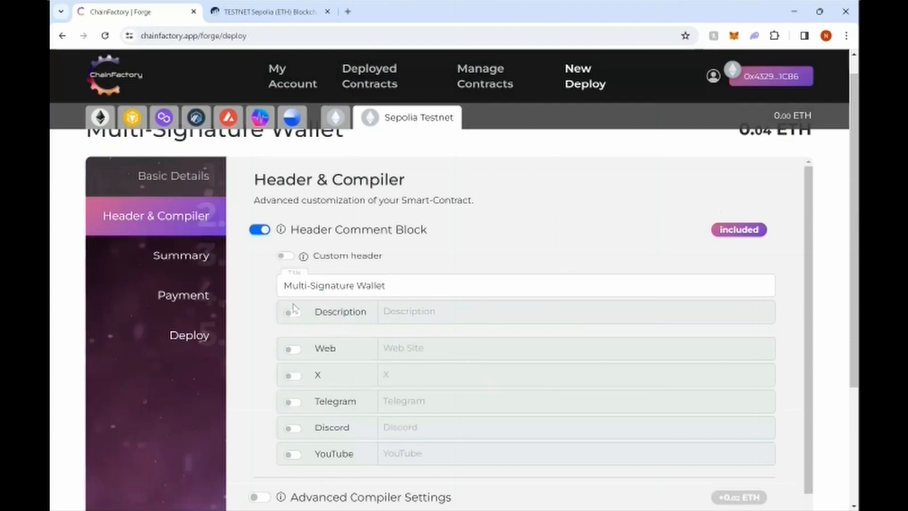
pyautogui.scroll(-3, 259, 284)
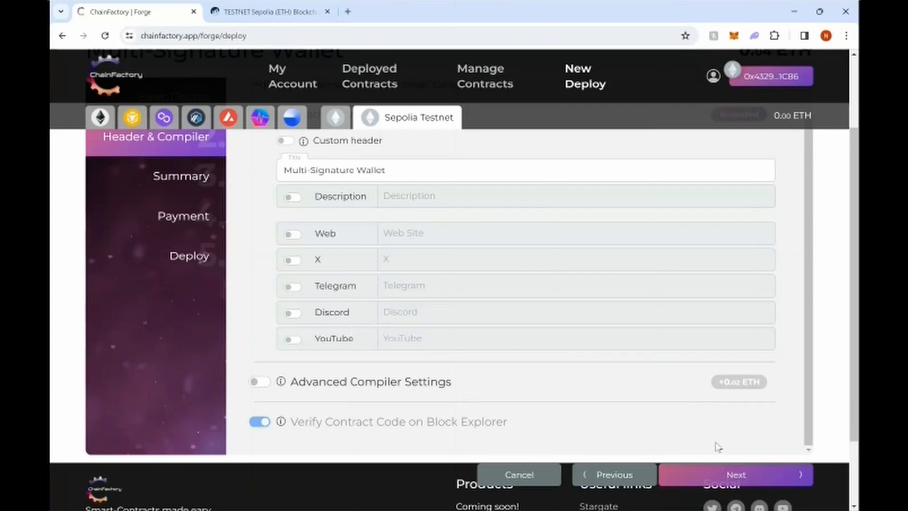
# Step: Review the Summary: three managers, communityvc Web alias, Vote, Recover Tokens and Header Comment Block
pyautogui.click(739, 478)
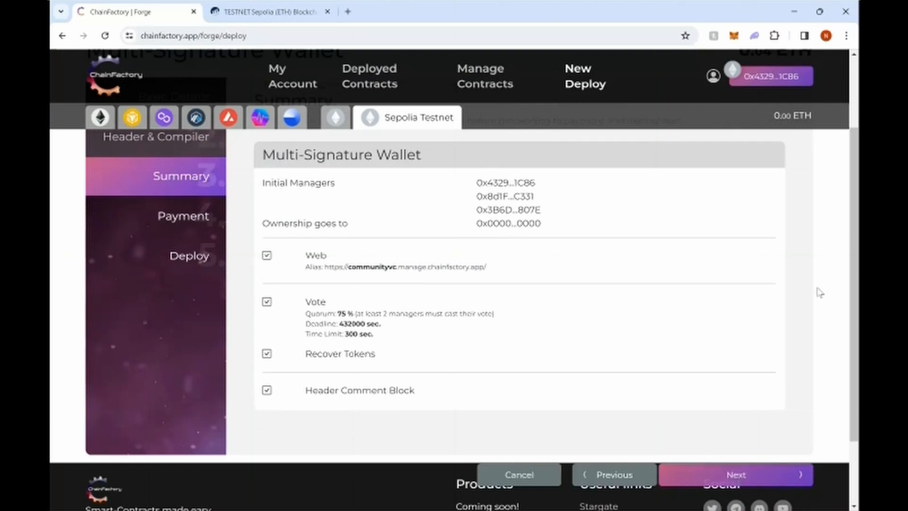
pyautogui.scroll(2, 820, 295)
pyautogui.scroll(-1, 820, 295)
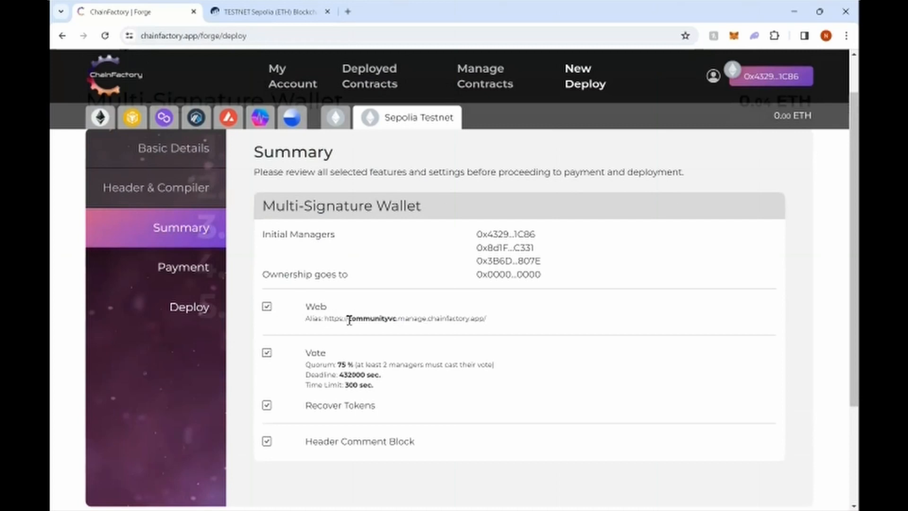
pyautogui.moveTo(349, 321); pyautogui.dragTo(395, 321)
pyautogui.click(406, 335)
pyautogui.moveTo(857, 391); pyautogui.dragTo(857, 433)
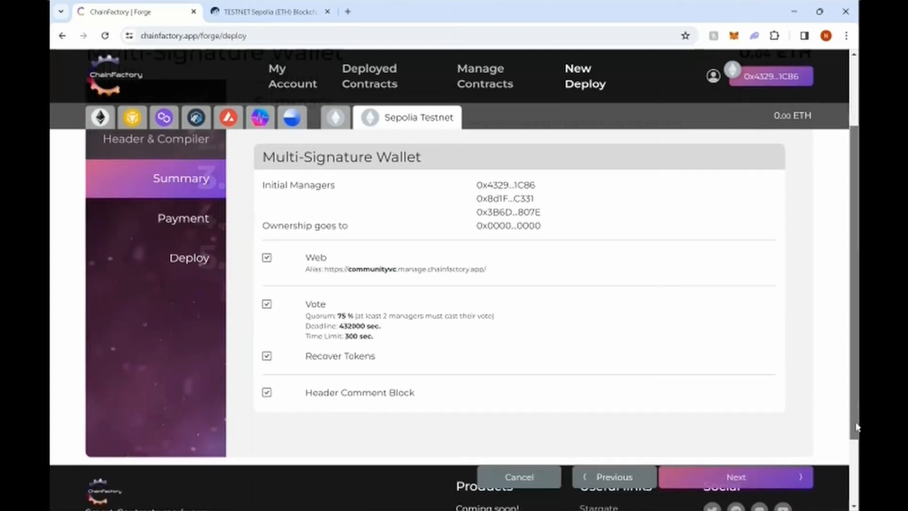
# Step: Pay 0.04 ETH and deploy the Multi-Signature Wallet contract
pyautogui.click(773, 481)
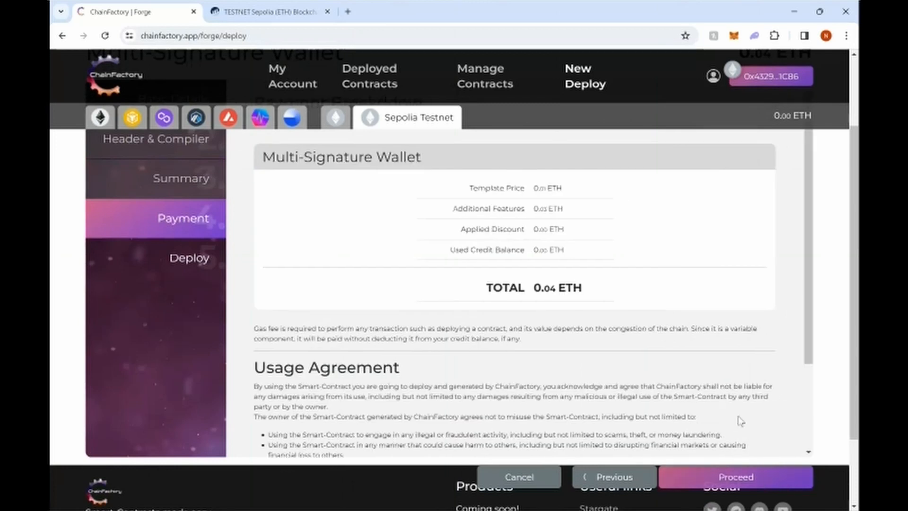
pyautogui.click(770, 482)
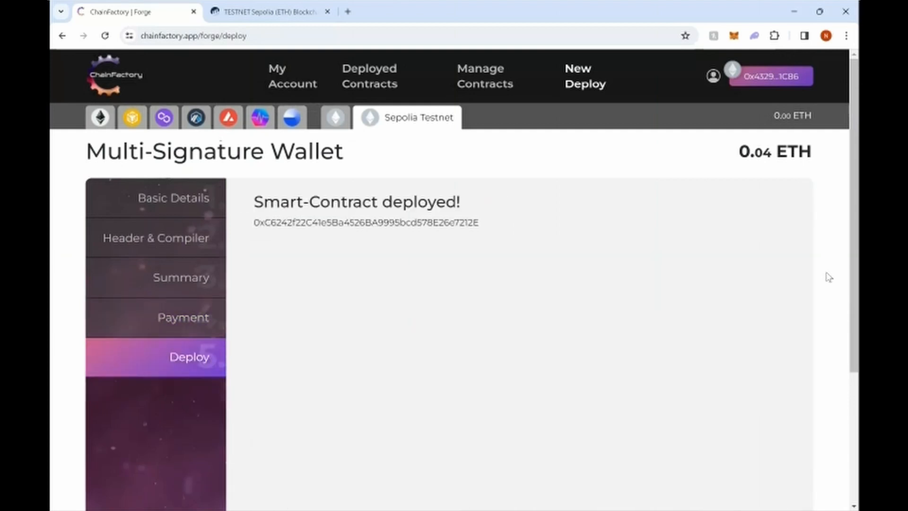
# Step: Copy the newly deployed contract's address
pyautogui.scroll(-1, 826, 241)
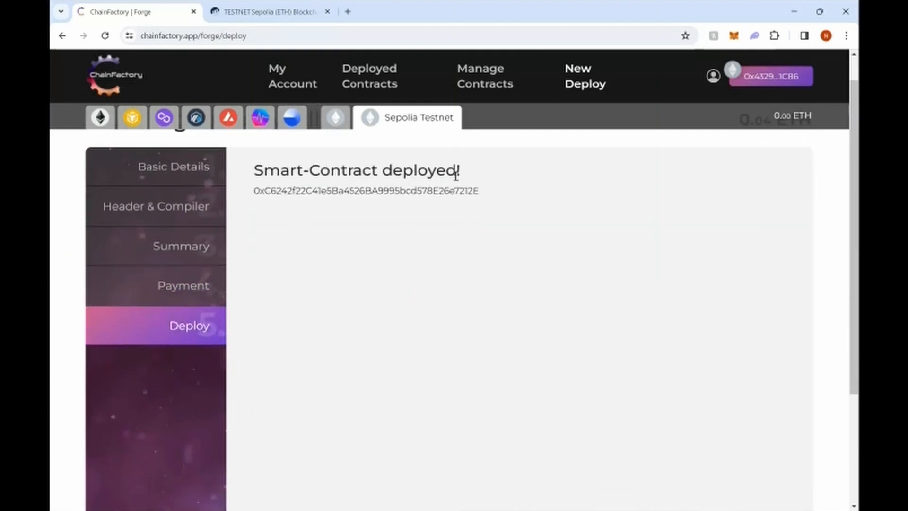
pyautogui.moveTo(255, 193); pyautogui.dragTo(480, 198)
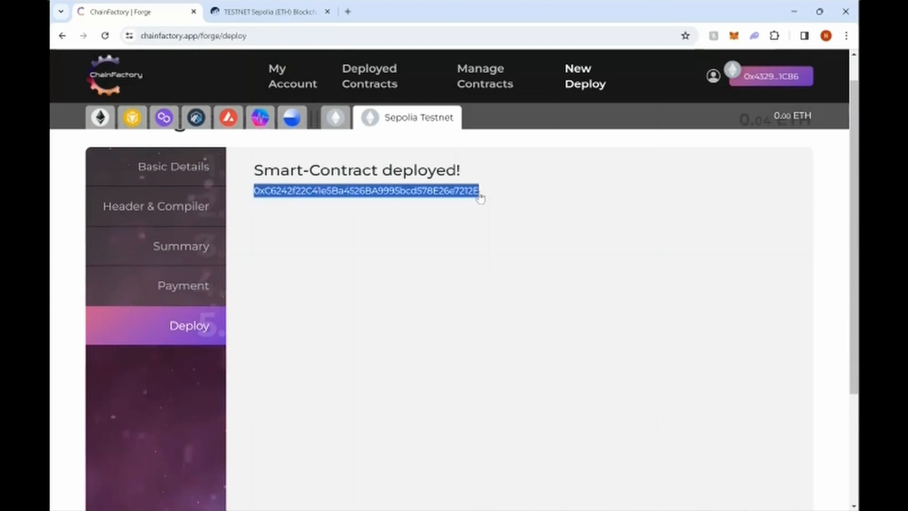
pyautogui.rightClick(479, 192)
pyautogui.click(479, 200)
# Step: Send 0.5 SepoliaETH from the Testing account to the wallet contract address
pyautogui.click(733, 37)
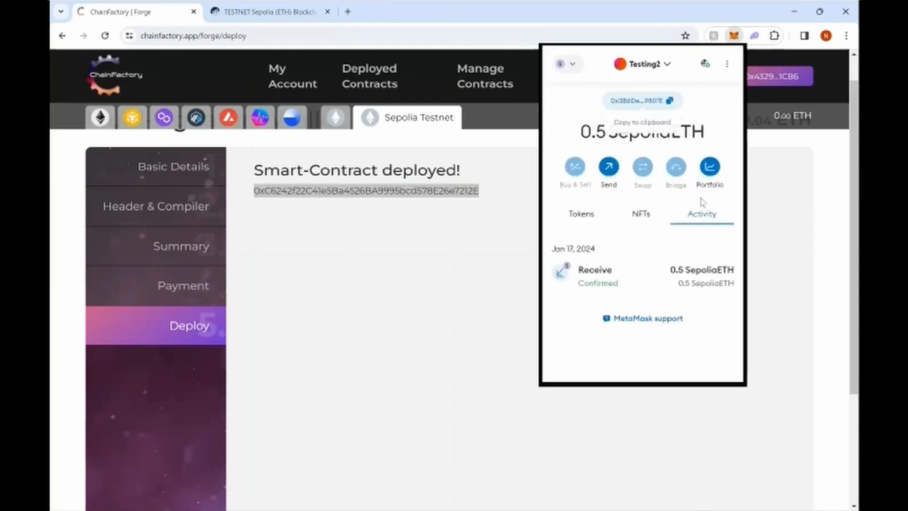
pyautogui.click(606, 214)
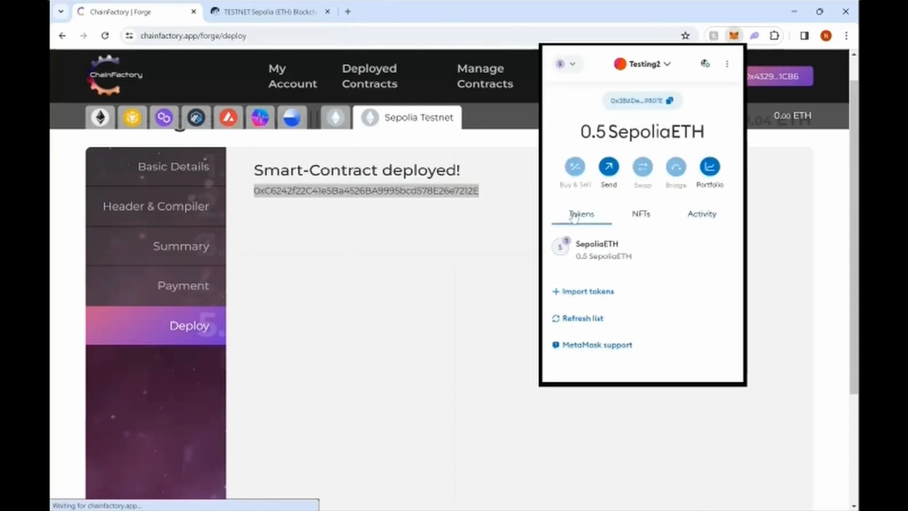
pyautogui.click(668, 67)
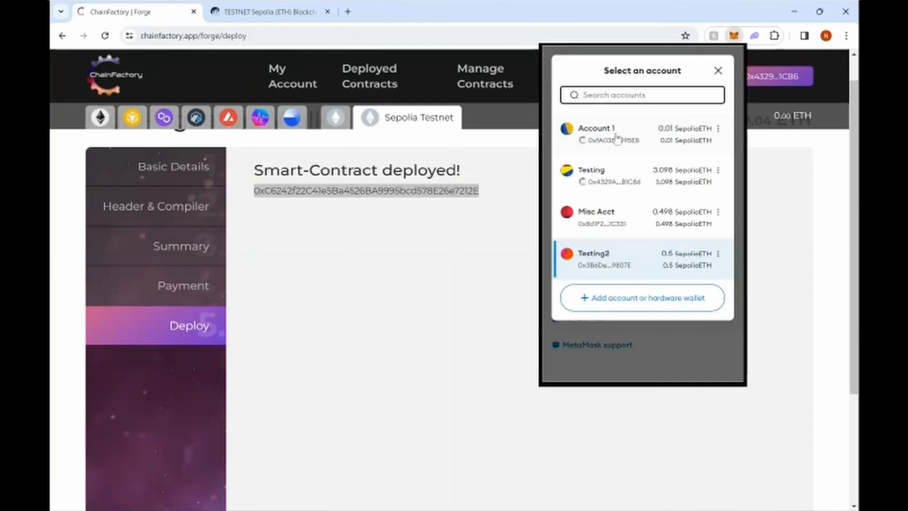
pyautogui.click(612, 176)
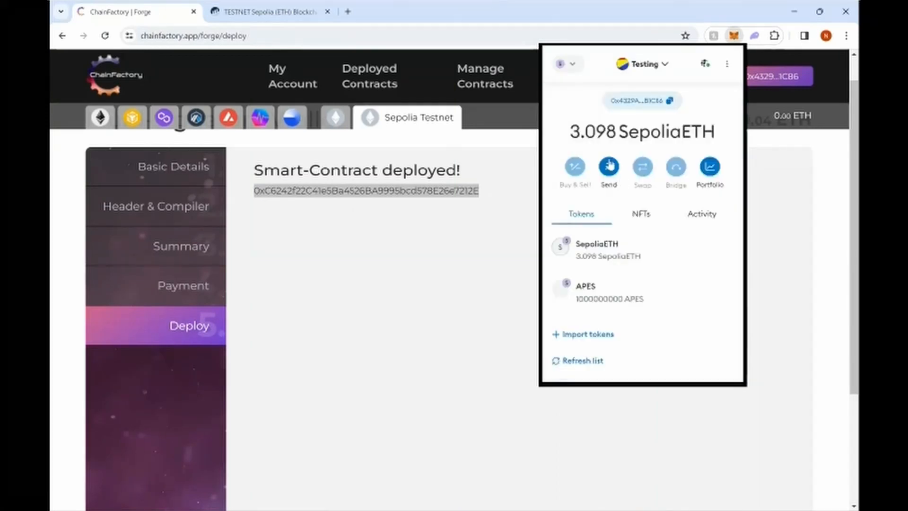
pyautogui.click(609, 174)
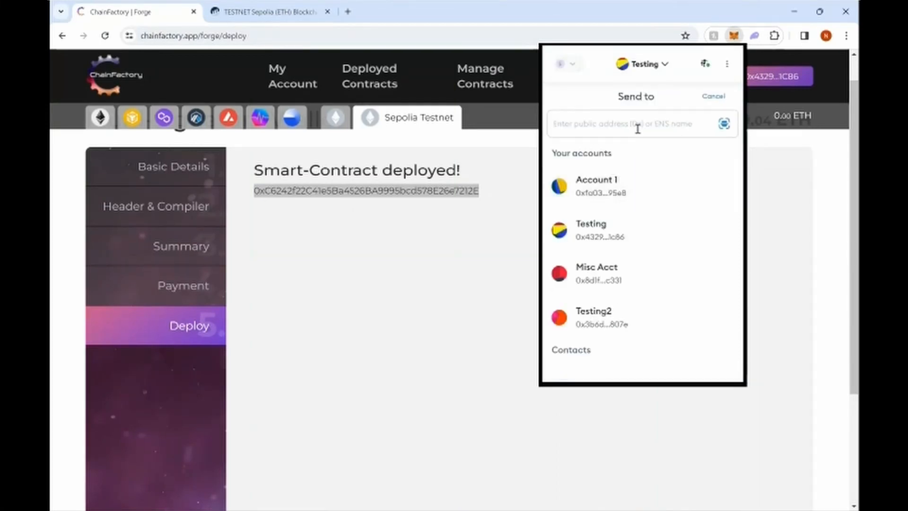
pyautogui.hotkey('ctrl', 'v')
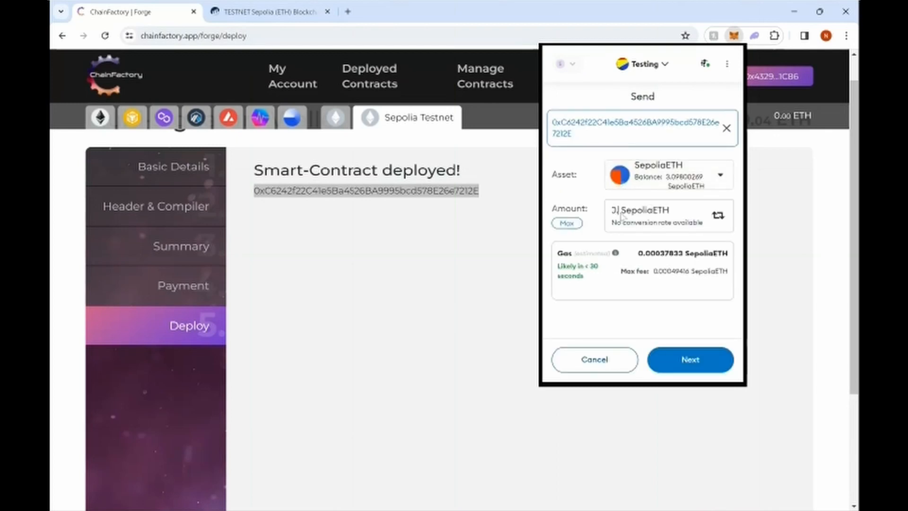
pyautogui.write('5')
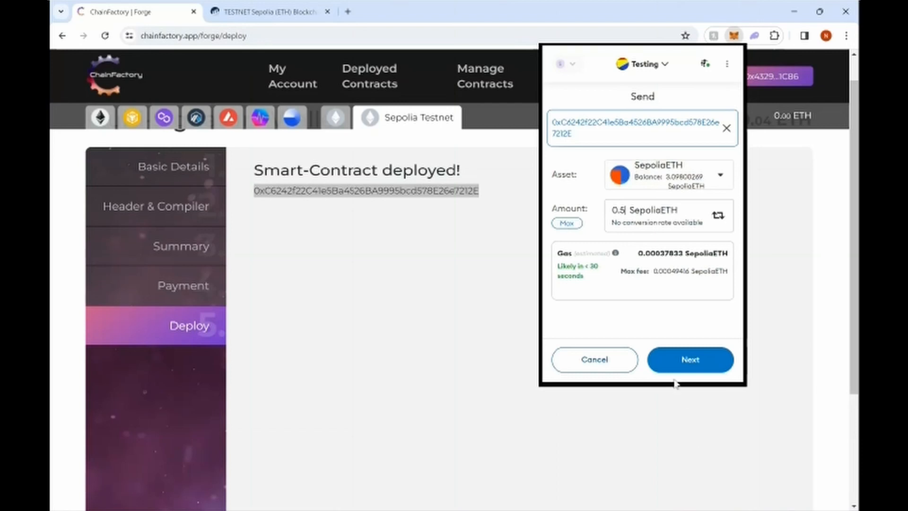
pyautogui.click(690, 360)
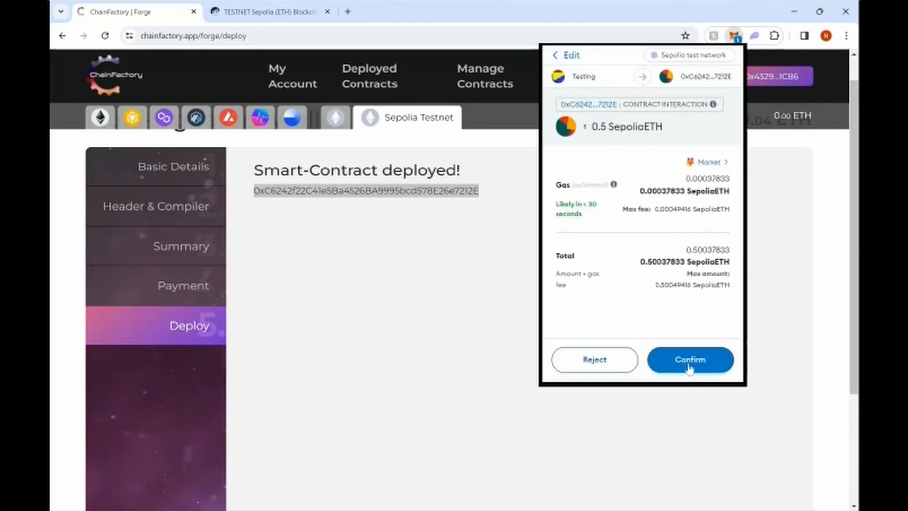
pyautogui.click(690, 369)
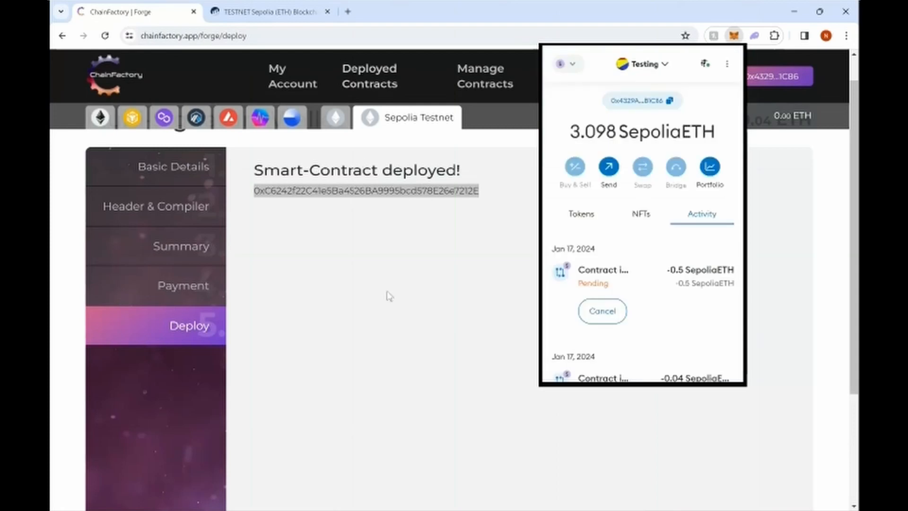
pyautogui.click(372, 208)
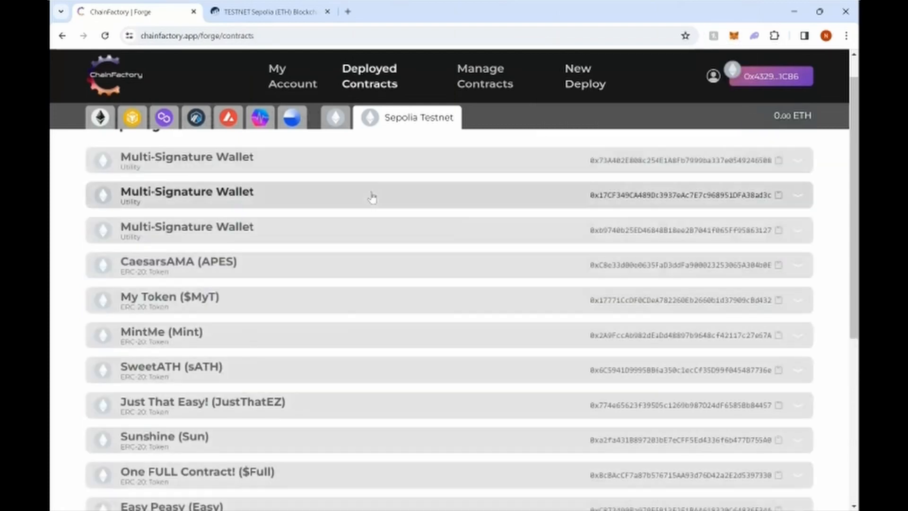
# Step: Refresh the contract list, expand the newest Multi-Signature Wallet and open its communityvc management link
pyautogui.click(104, 35)
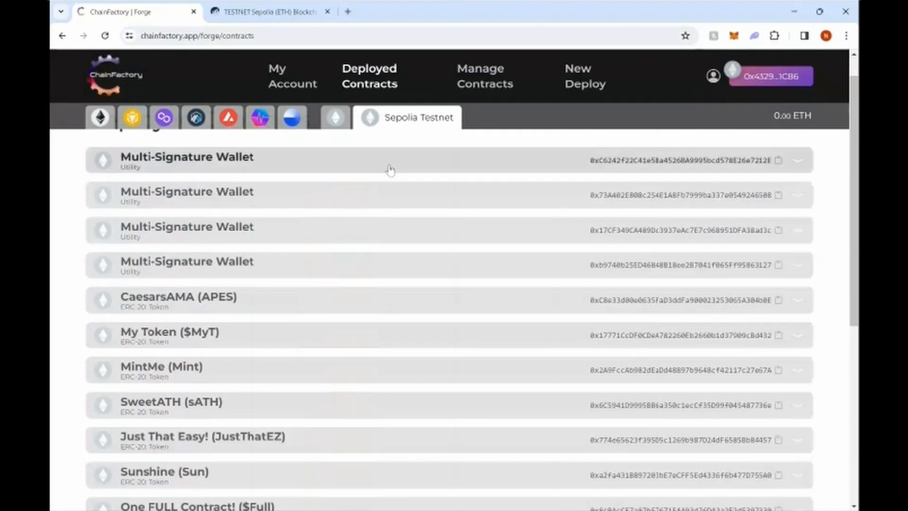
pyautogui.scroll(1, 332, 184)
pyautogui.click(303, 194)
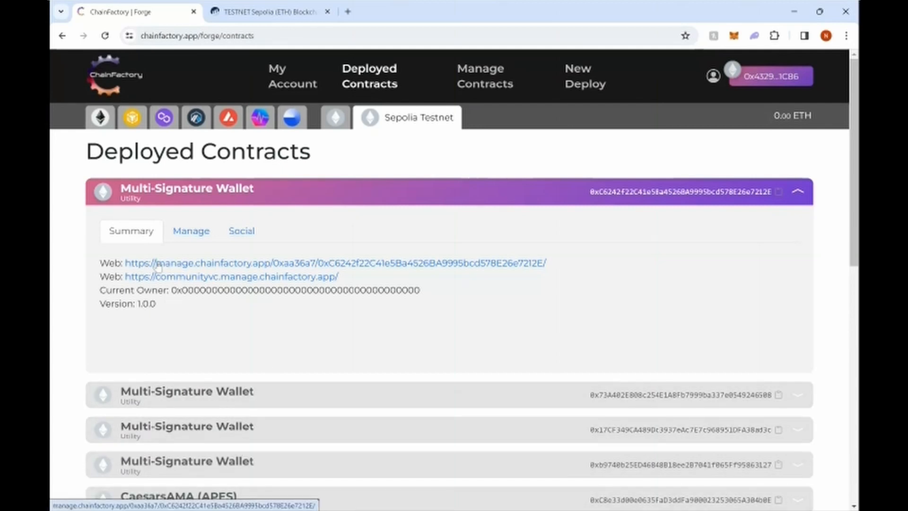
pyautogui.click(239, 280)
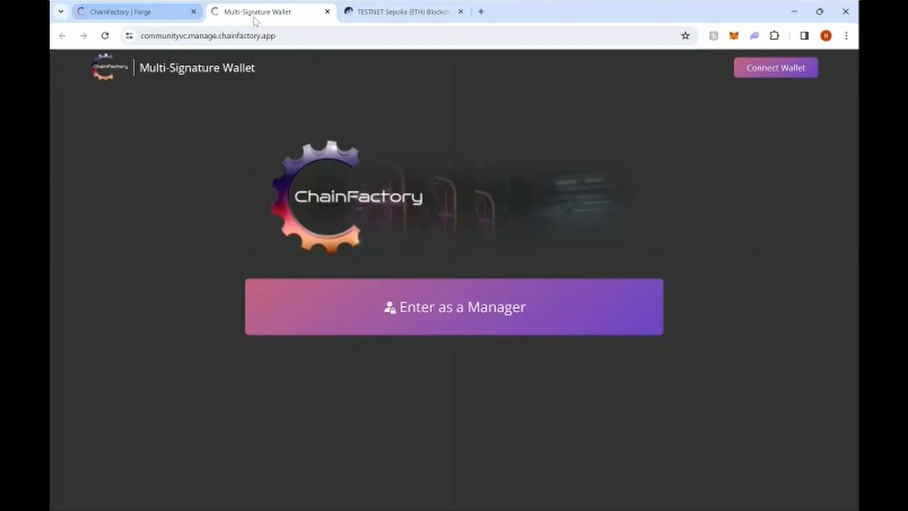
# Step: Back in Deployed Contracts, review the wallet's Manage and Social details, then return to Summary
pyautogui.click(149, 12)
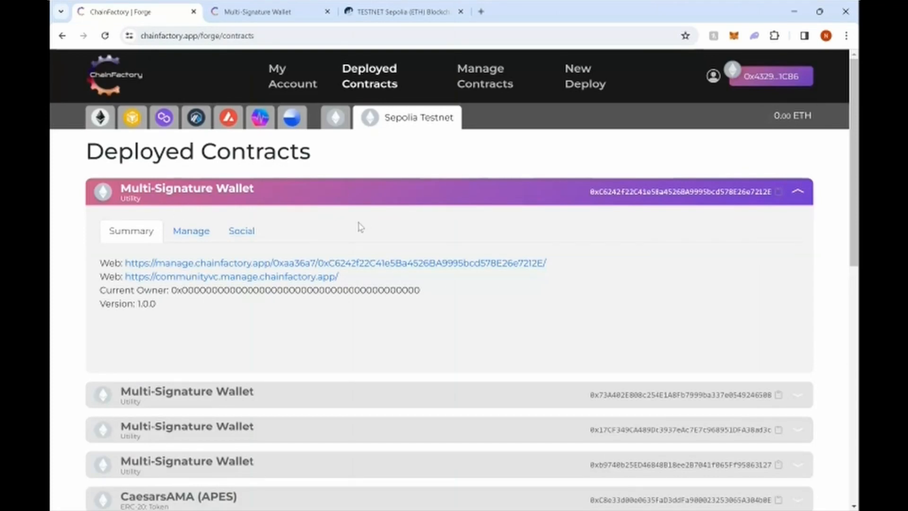
pyautogui.click(198, 236)
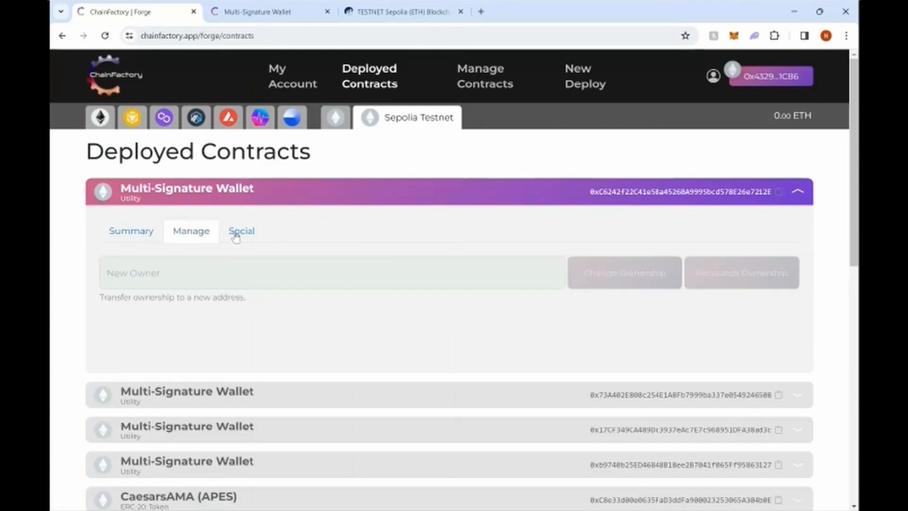
pyautogui.click(237, 236)
pyautogui.click(192, 234)
pyautogui.click(133, 239)
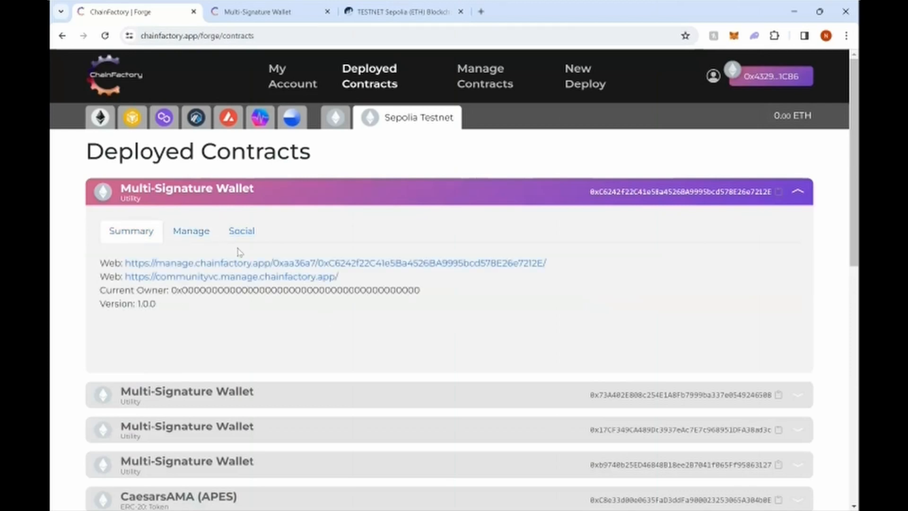
# Step: Look up the pasted wallet contract address on Sepolia Etherscan to see its 0.5 ETH balance
pyautogui.click(411, 14)
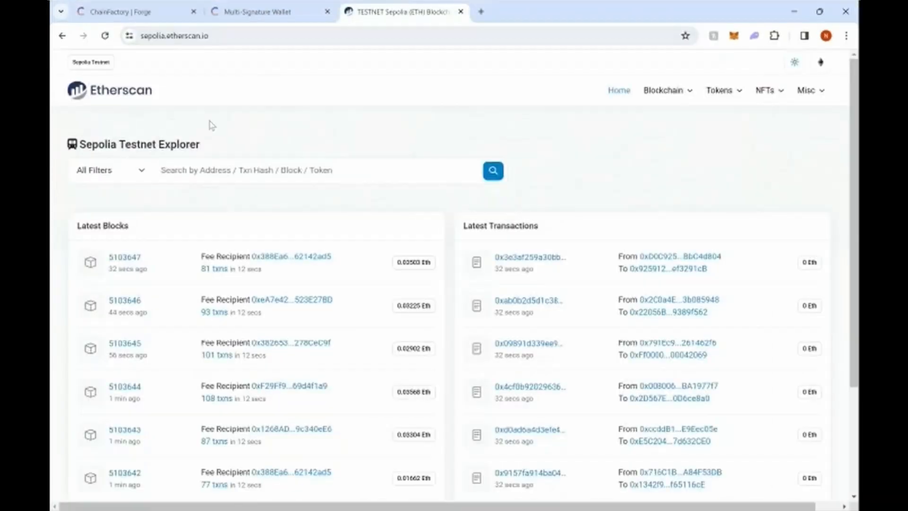
pyautogui.click(343, 170)
pyautogui.hotkey('ctrl', 'v')
pyautogui.press('Return')
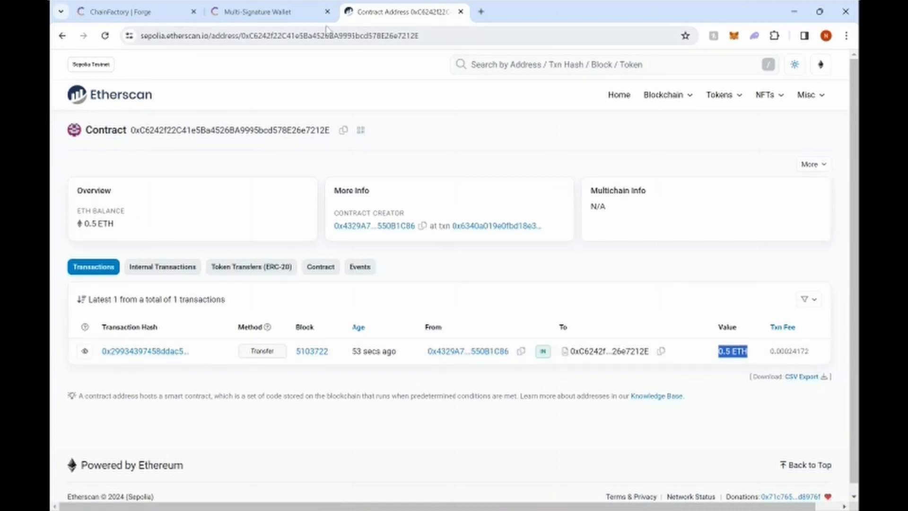
# Step: Connect MetaMask to the communityvc Multi-Signature Wallet and enter its dashboard as a manager
pyautogui.click(275, 14)
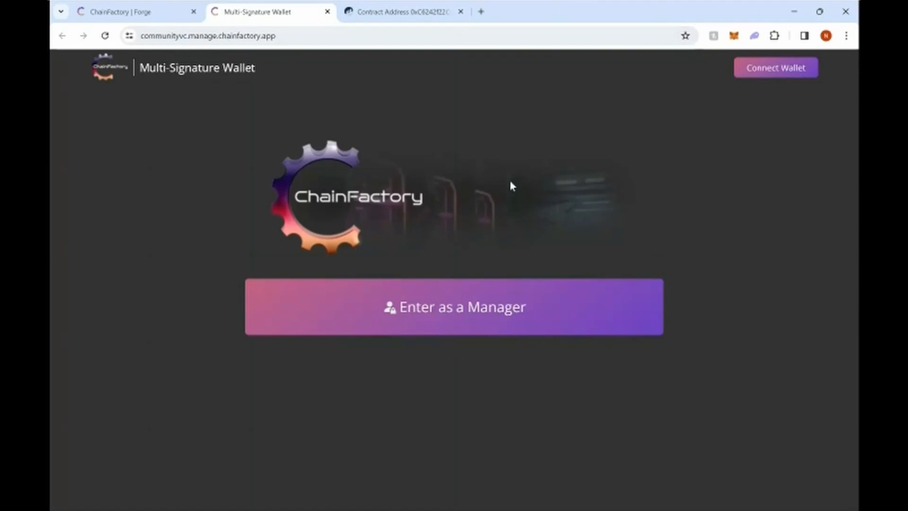
pyautogui.click(754, 75)
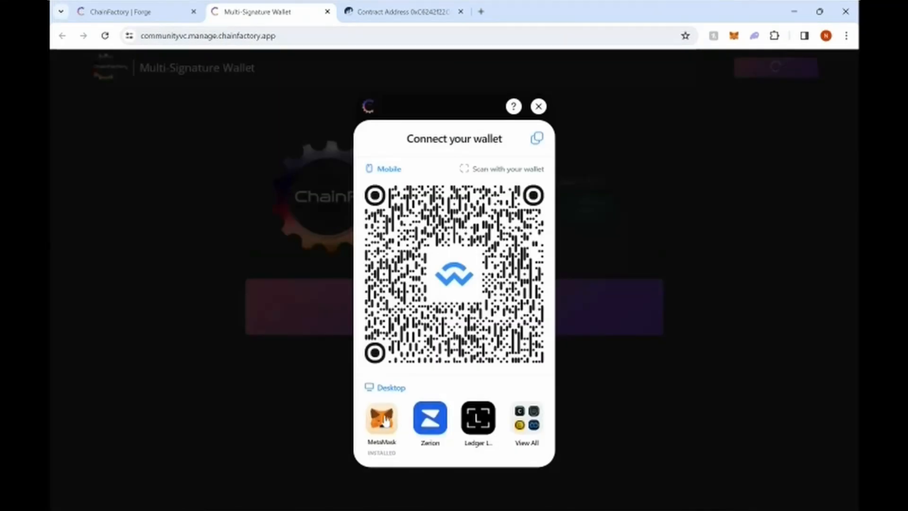
pyautogui.click(384, 420)
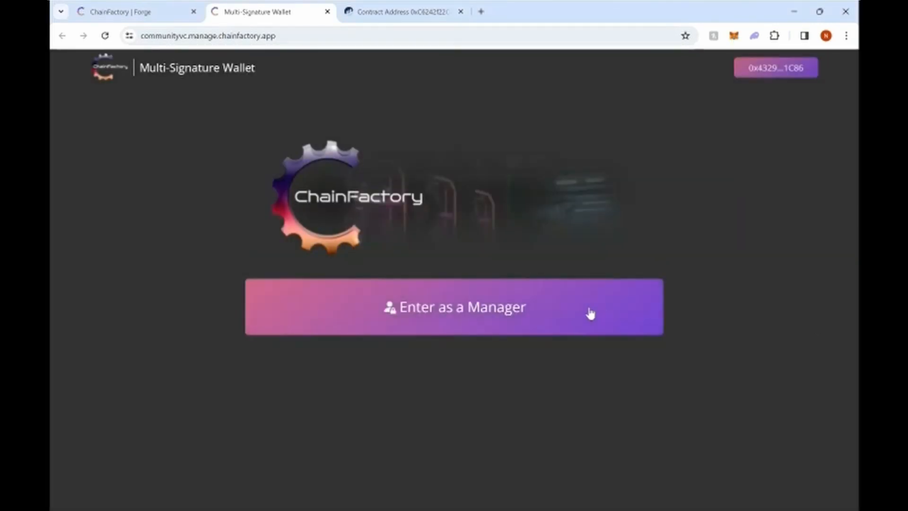
pyautogui.click(454, 315)
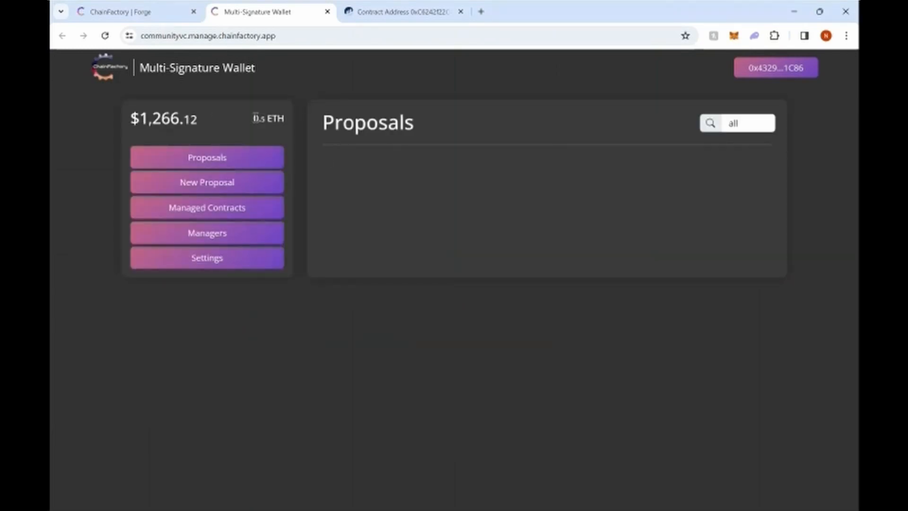
# Step: Highlight the 0.5 ETH balance, view the New Proposal form, then show the Managed Contracts list
pyautogui.moveTo(254, 118); pyautogui.dragTo(287, 124)
pyautogui.click(251, 185)
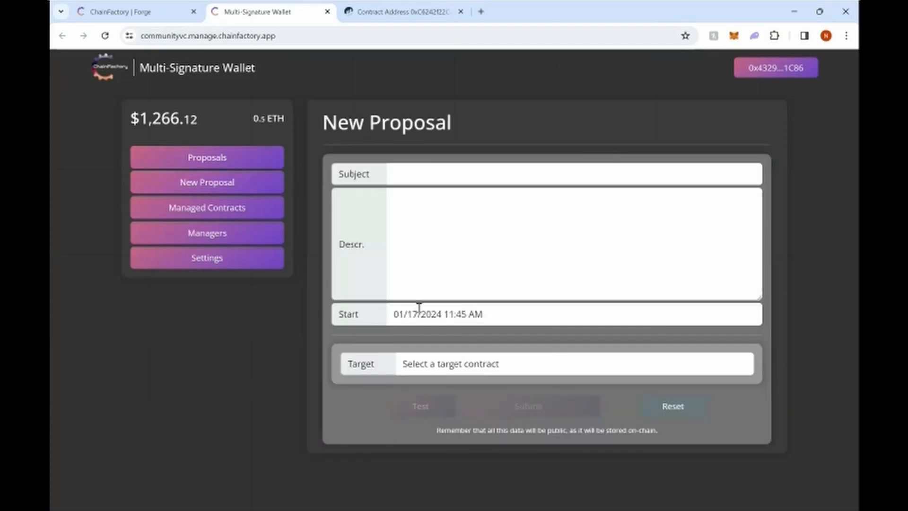
pyautogui.click(251, 211)
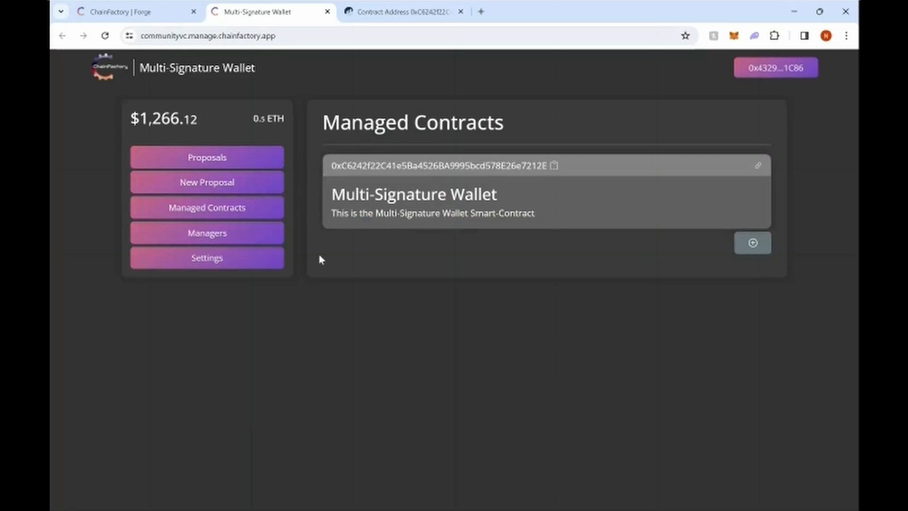
# Step: View the three wallet managers, glance at Settings, and return to the Managers list
pyautogui.click(226, 239)
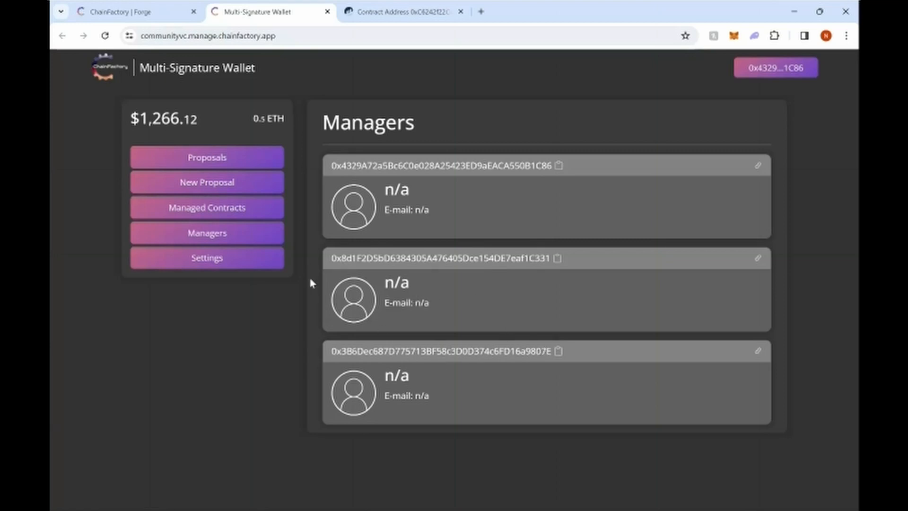
pyautogui.click(212, 264)
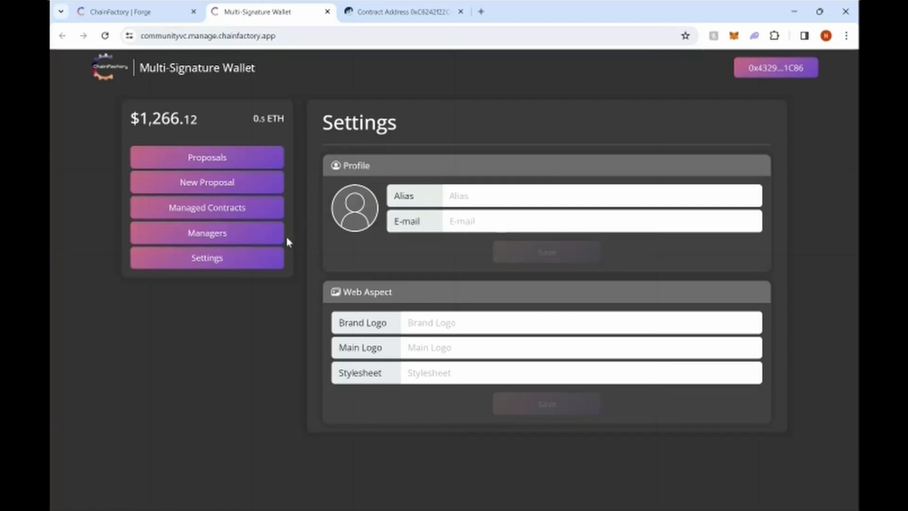
pyautogui.click(206, 235)
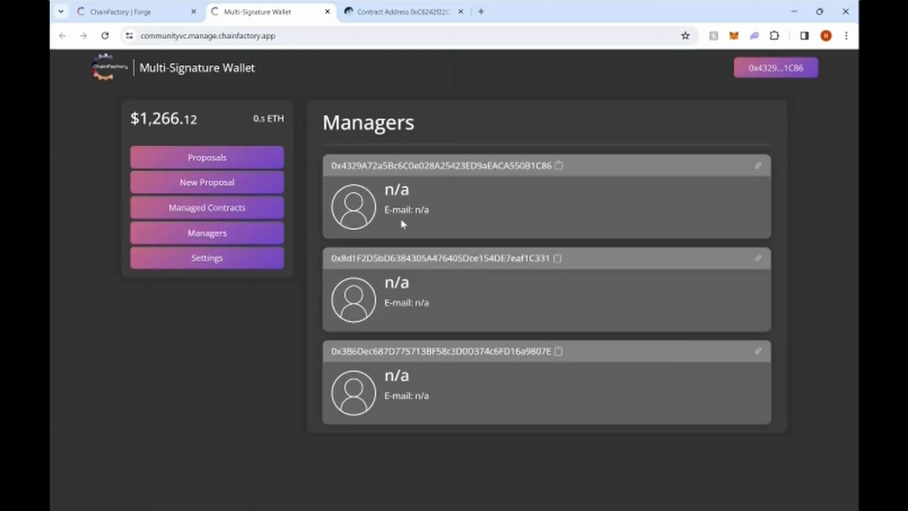
# Step: Save the manager's alias and e-mail address in Profile settings, then confirm them on the Managers page
pyautogui.click(231, 262)
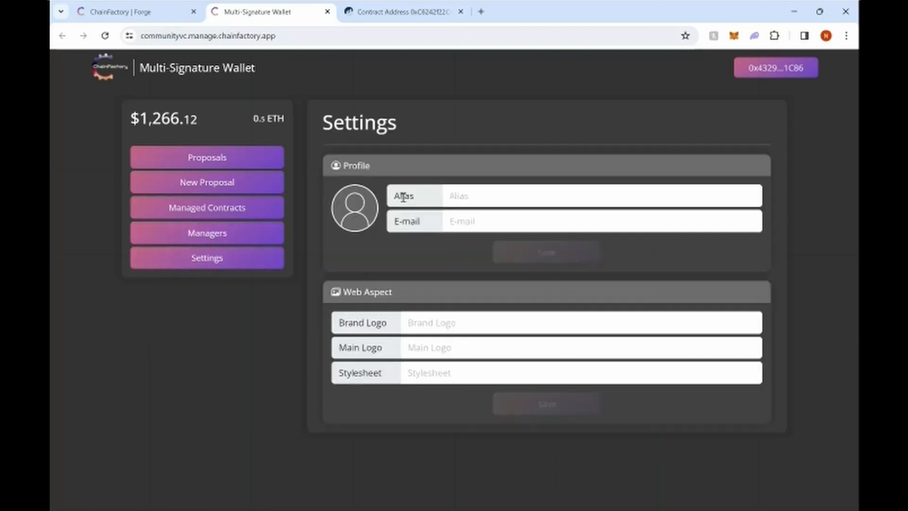
pyautogui.write('Nathan')
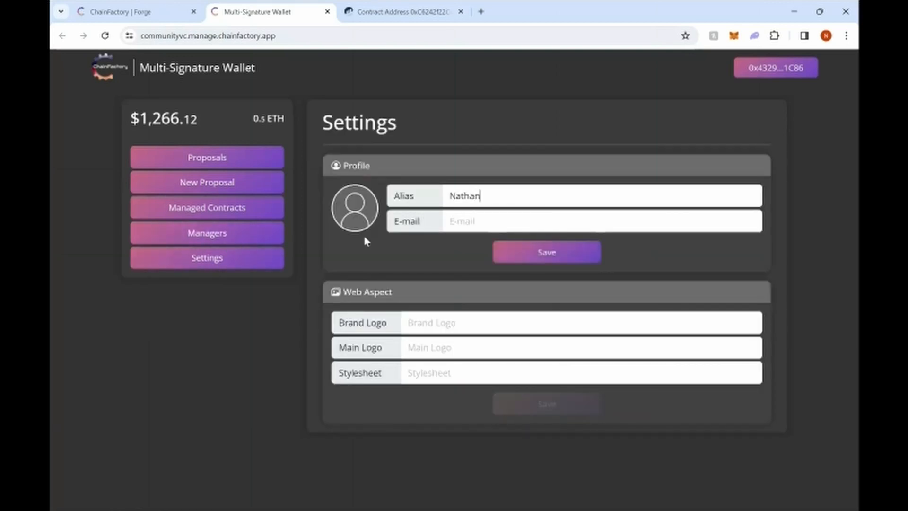
pyautogui.press('Tab')
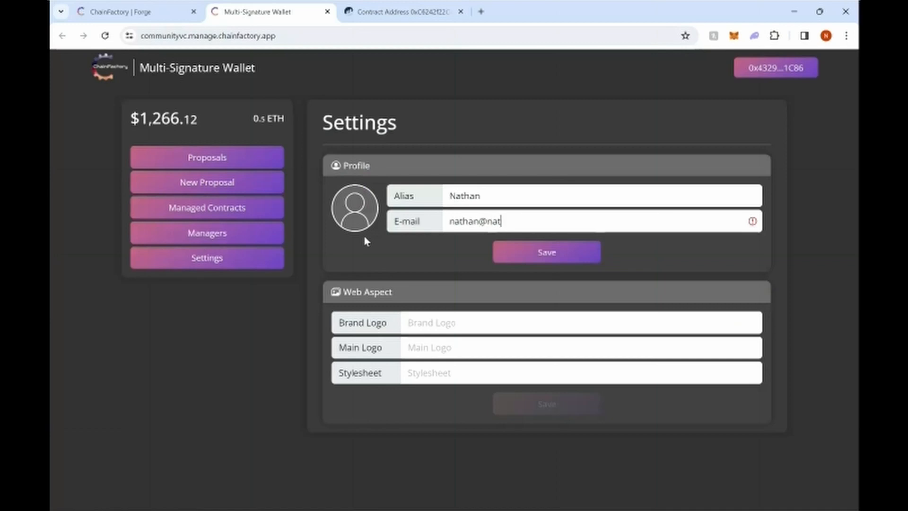
pyautogui.click(538, 256)
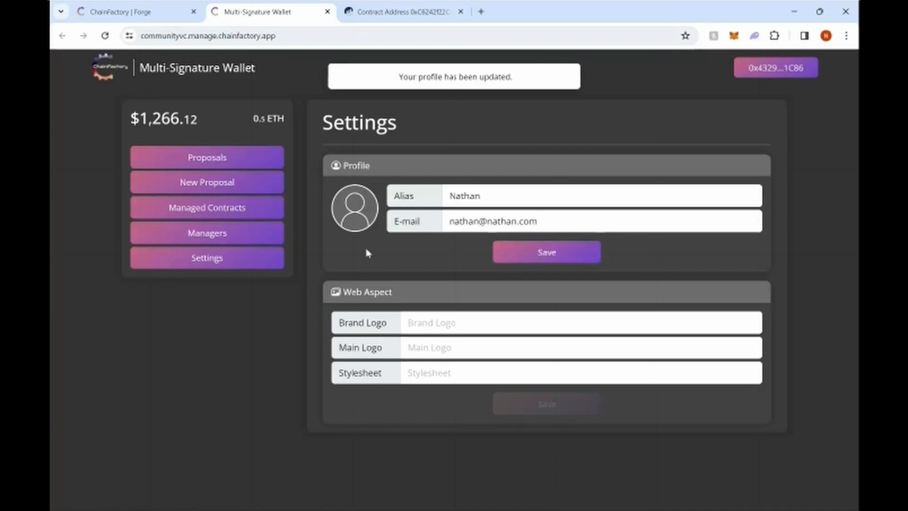
pyautogui.click(225, 239)
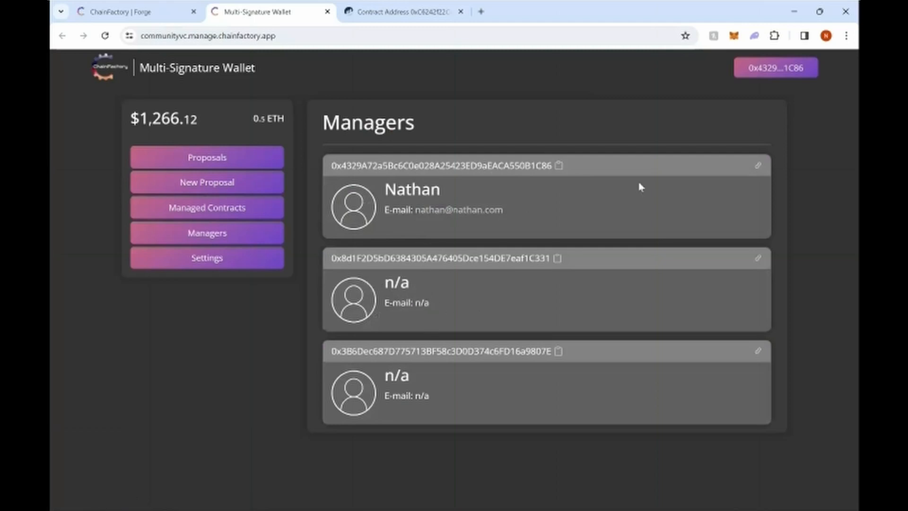
# Step: Reopen Settings and place the cursor in the empty Brand Logo field
pyautogui.click(229, 262)
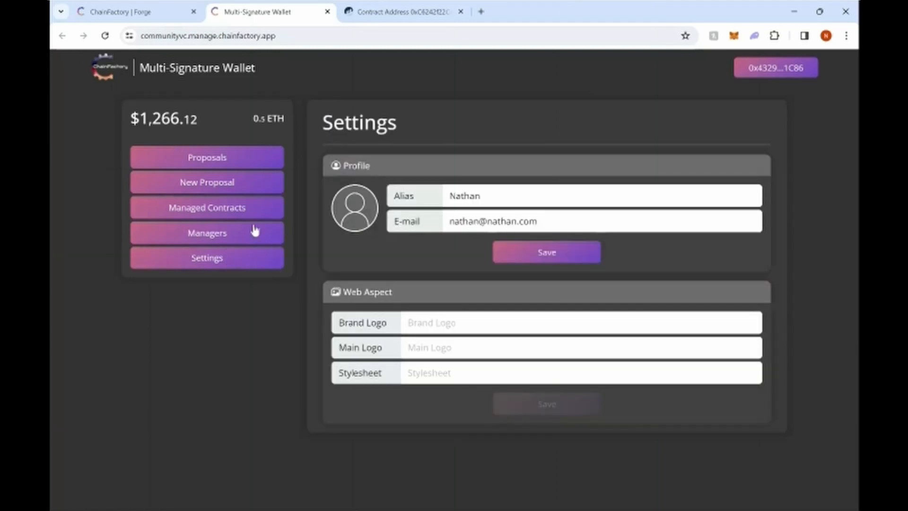
pyautogui.click(425, 330)
# Step: Add a managed-contract entry with the pasted token address, alias SimpleToken and description Simple Token Description
pyautogui.click(229, 214)
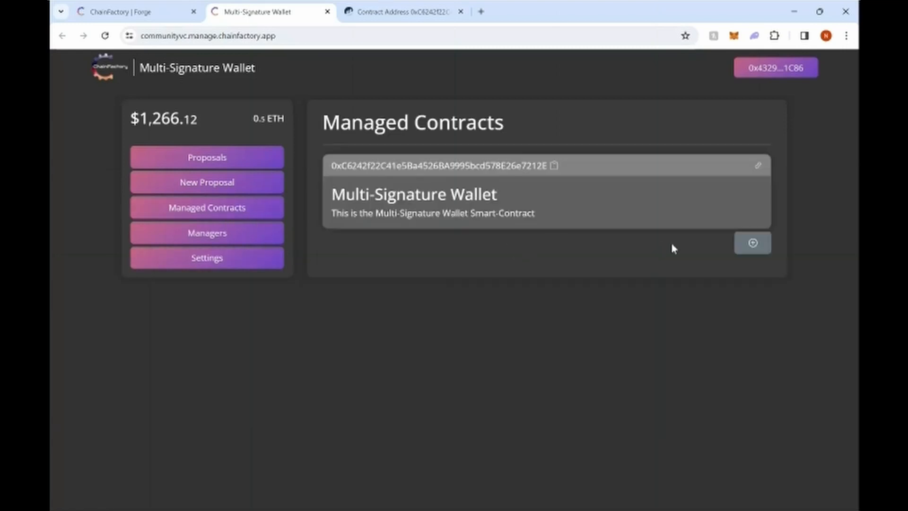
pyautogui.click(753, 243)
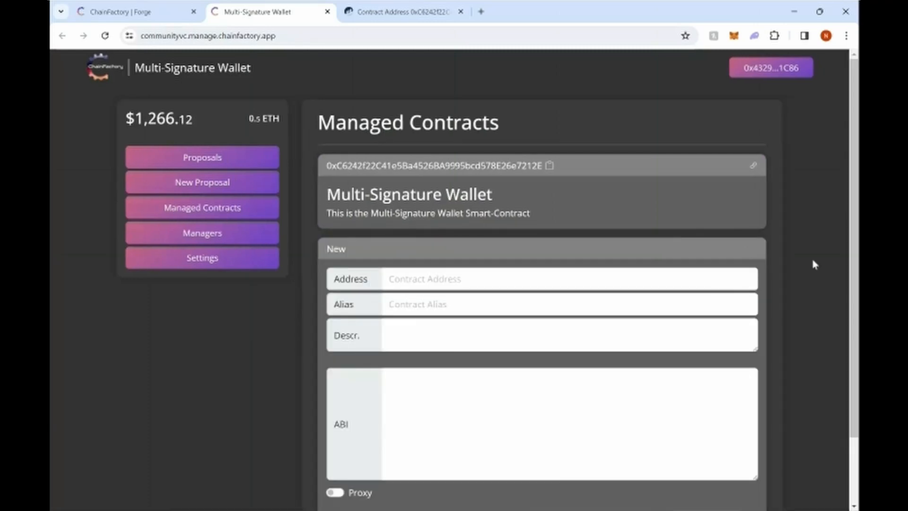
pyautogui.scroll(-1, 811, 263)
pyautogui.moveTo(855, 245); pyautogui.dragTo(855, 273)
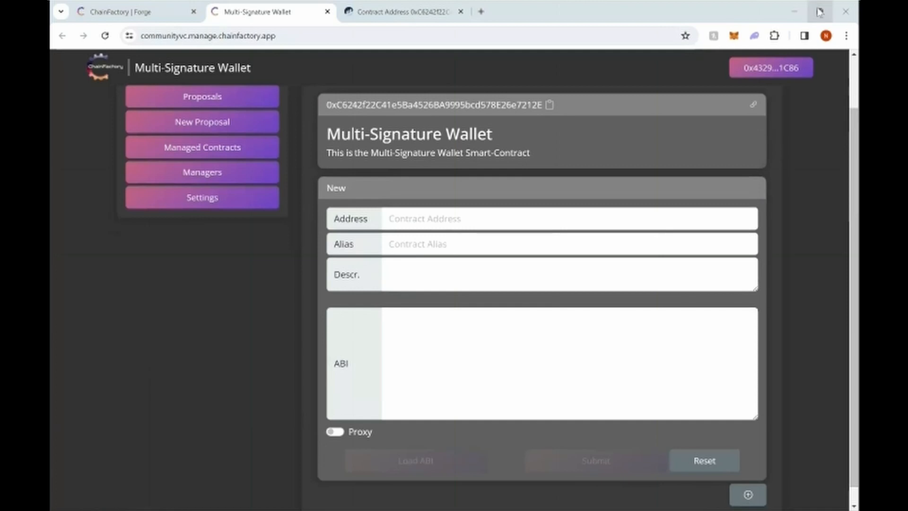
pyautogui.click(739, 205)
pyautogui.hotkey('ctrl', 'v')
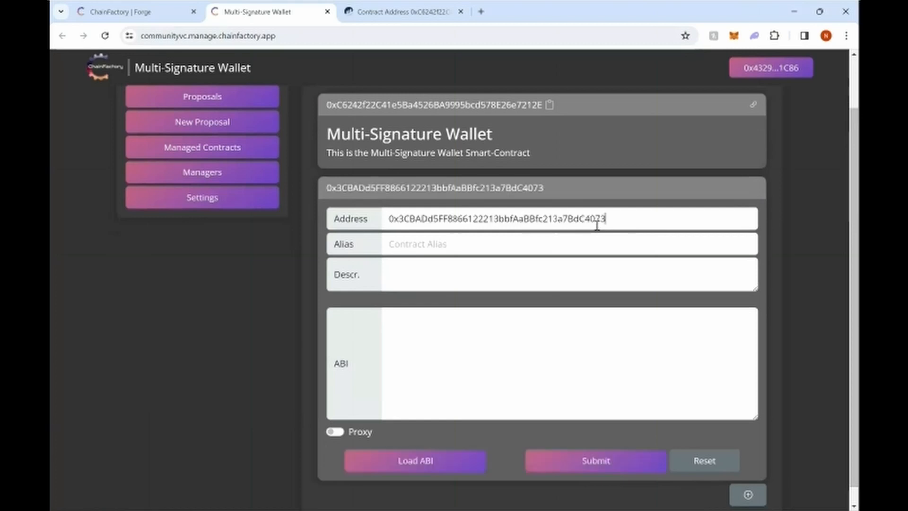
pyautogui.click(427, 243)
pyautogui.write('SimpleToken')
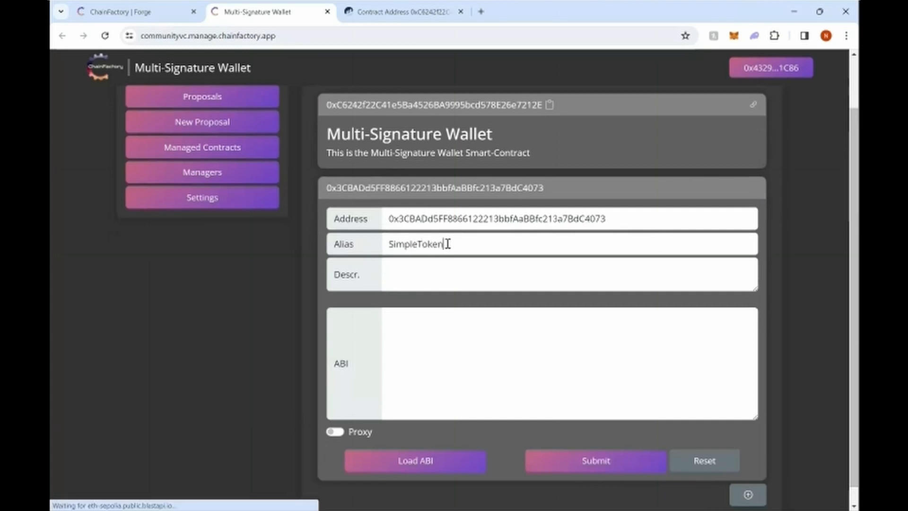
pyautogui.press('Tab')
pyautogui.write('S')
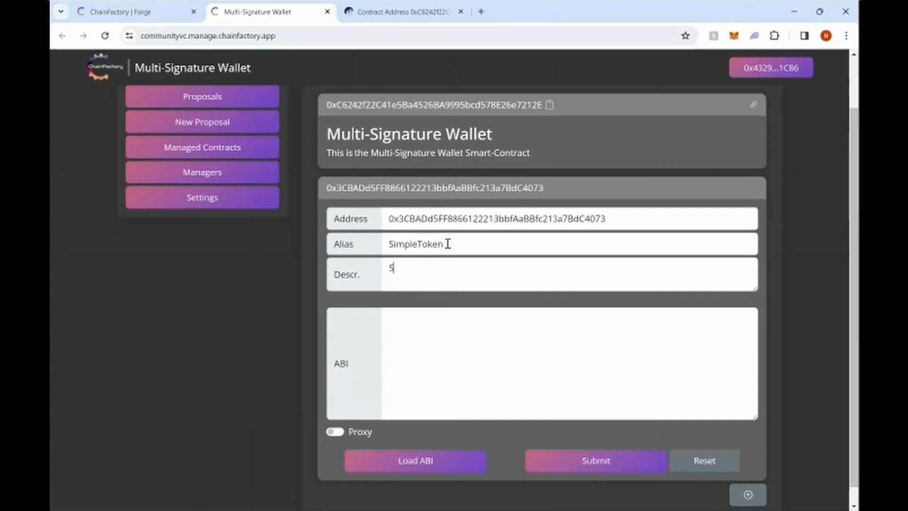
pyautogui.write('imple Token Description')
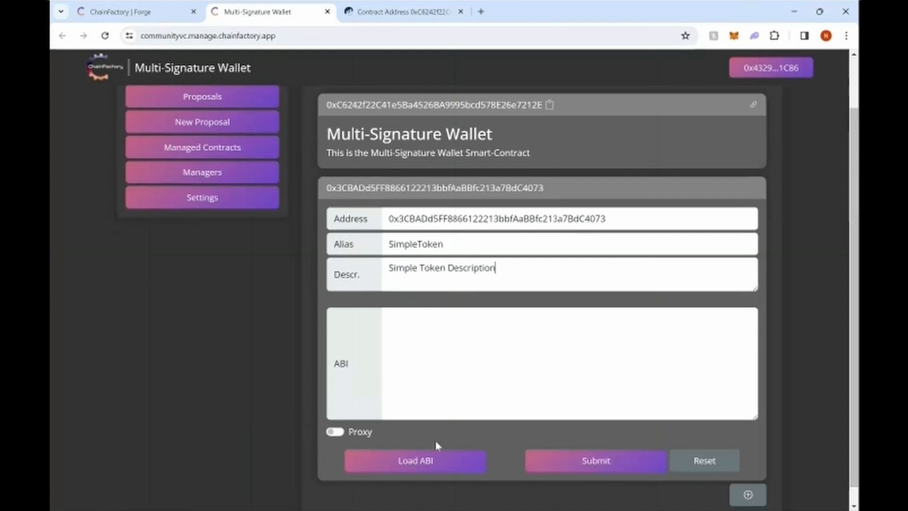
# Step: Fetch and review the SimpleToken ABI, then submit it to Managed Contracts
pyautogui.click(410, 460)
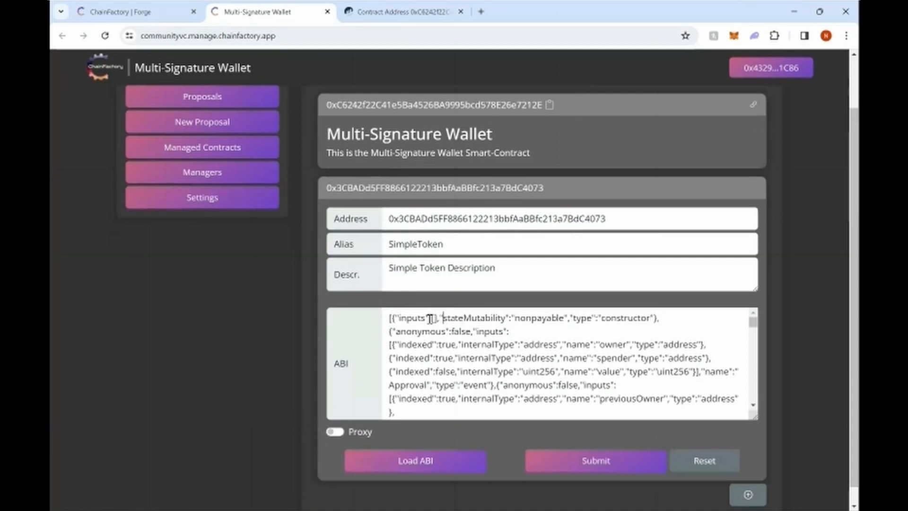
pyautogui.scroll(-3, 474, 331)
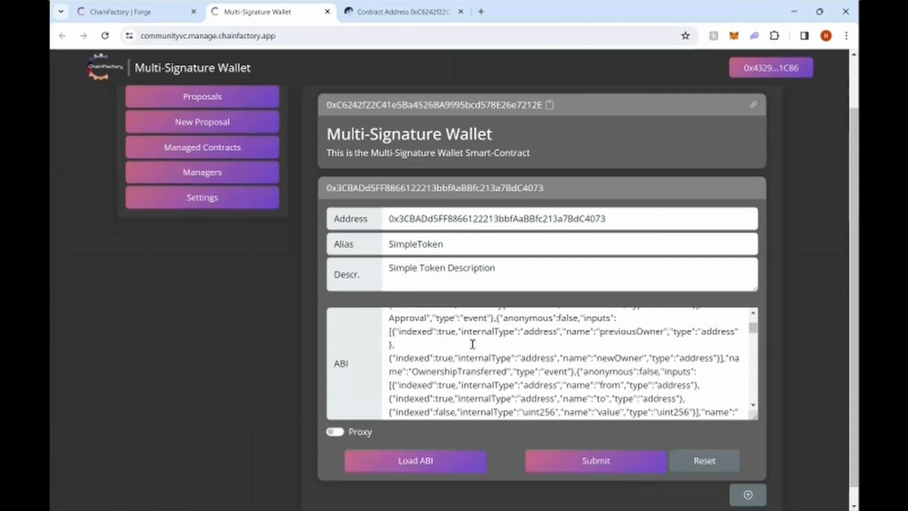
pyautogui.scroll(-5, 473, 344)
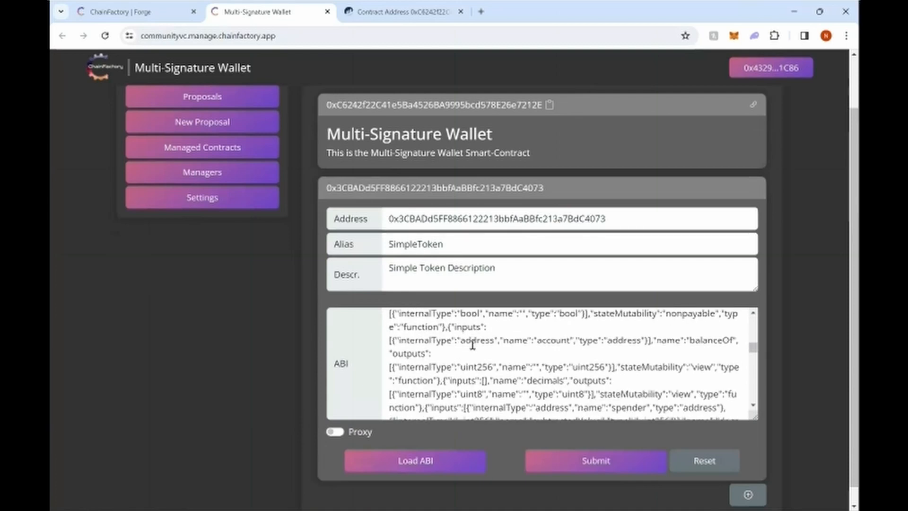
pyautogui.scroll(-2, 473, 346)
pyautogui.scroll(10, 473, 345)
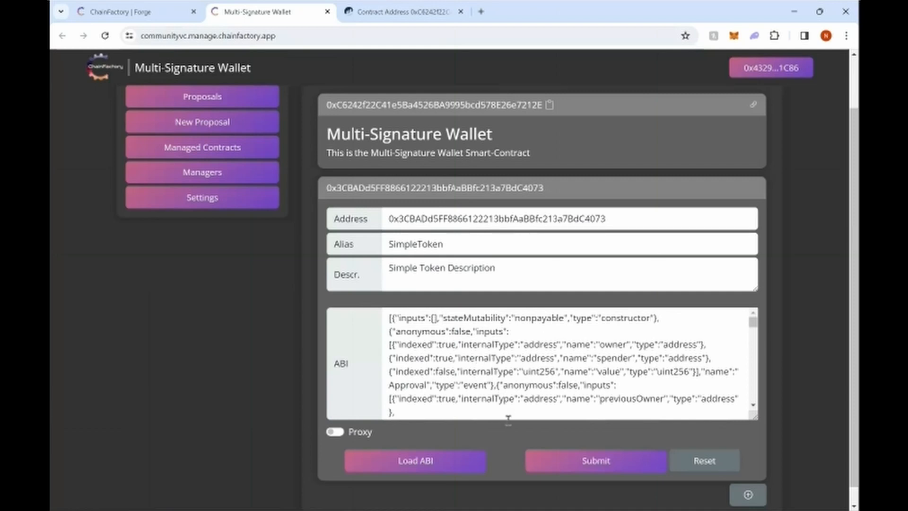
pyautogui.click(597, 465)
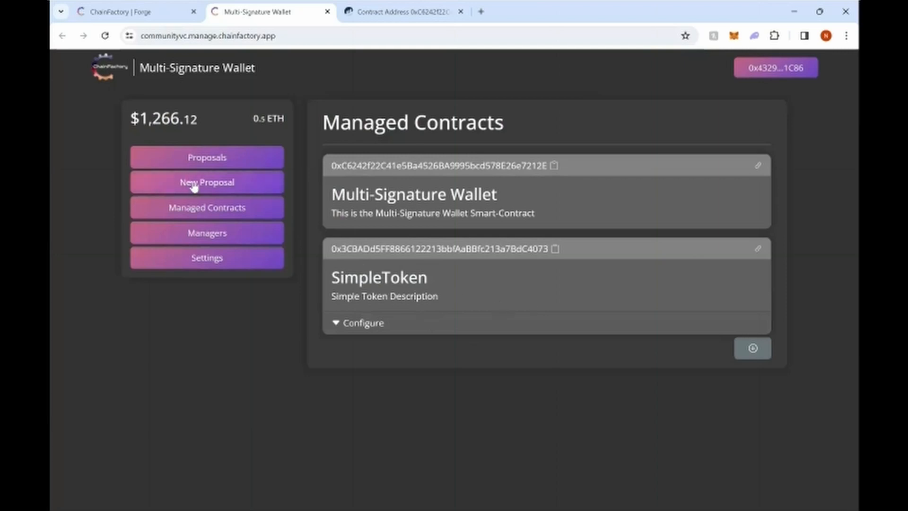
# Step: Draft a new proposal with subject 'Remove ETH from Multisig' and description 'Ooops!'
pyautogui.click(258, 189)
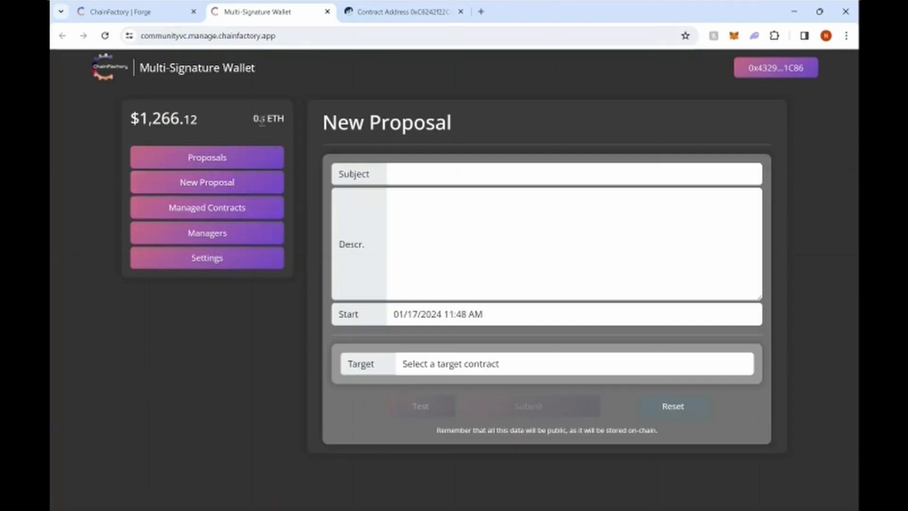
pyautogui.click(415, 174)
pyautogui.write('Re')
pyautogui.write('move ETH from Multisig')
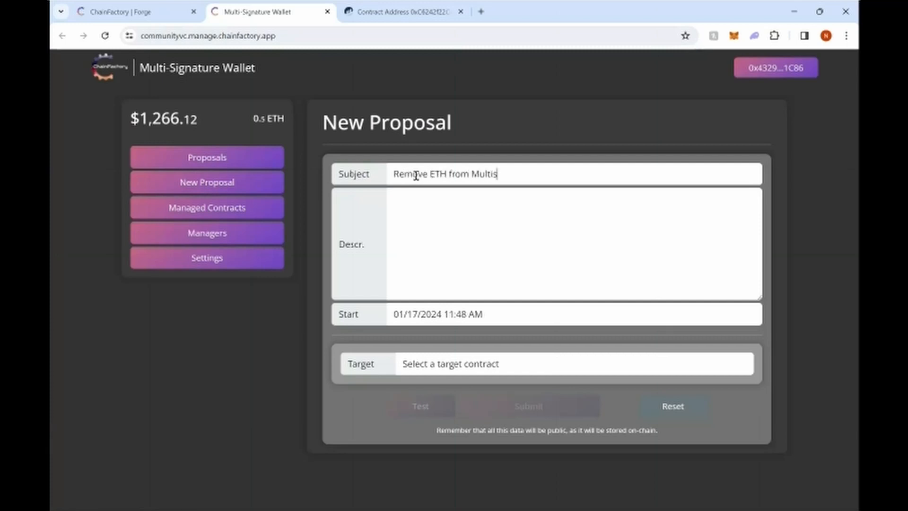
pyautogui.press('Tab')
pyautogui.write('Ooops!')
# Step: Target the Multi-Signature Wallet's recoverSepoliaETH method and paste the recipient wallet address
pyautogui.click(455, 398)
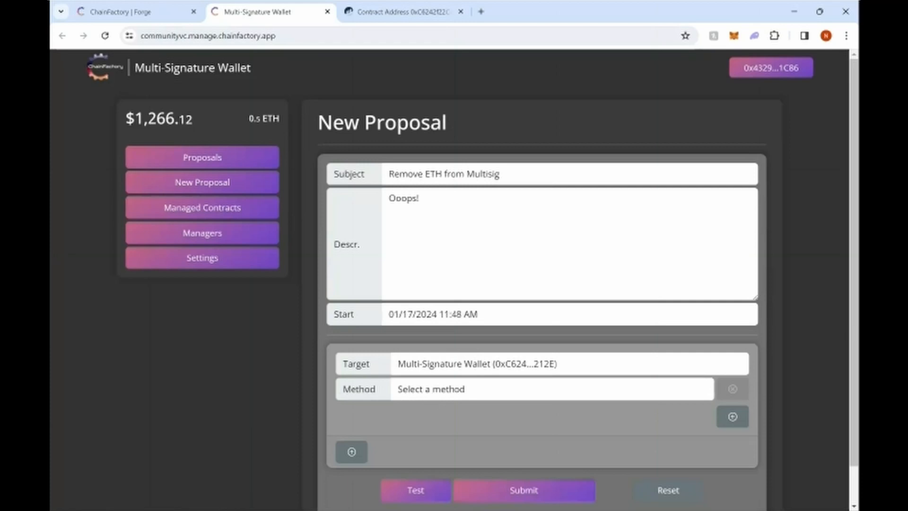
pyautogui.click(493, 480)
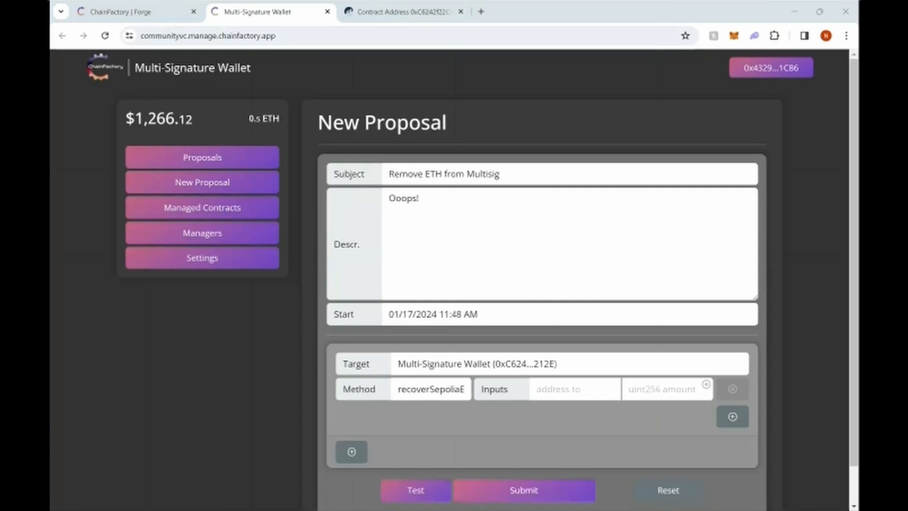
pyautogui.click(571, 392)
pyautogui.hotkey('ctrl', 'v')
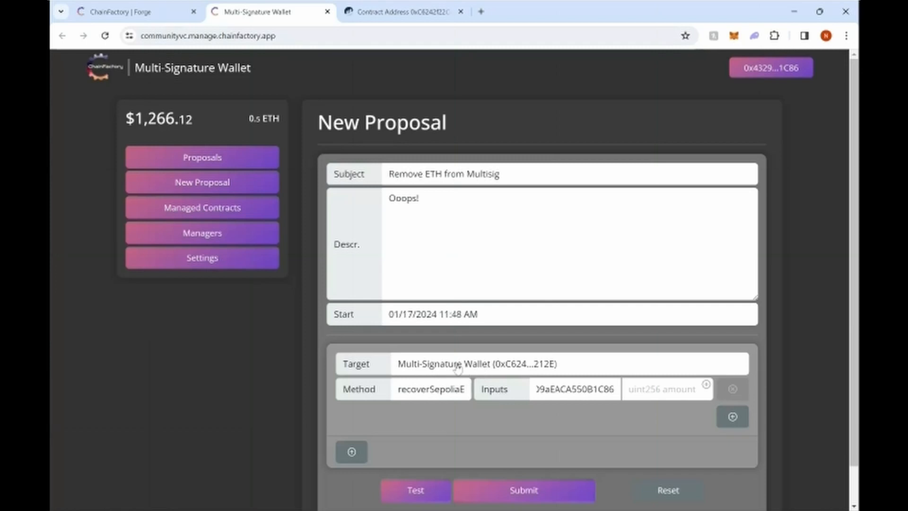
pyautogui.click(440, 398)
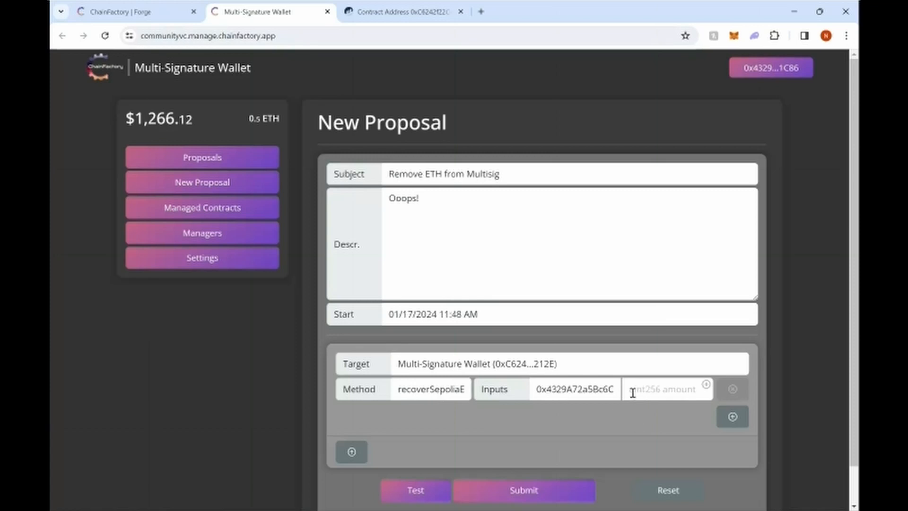
pyautogui.click(658, 391)
pyautogui.write('0.2')
pyautogui.click(706, 386)
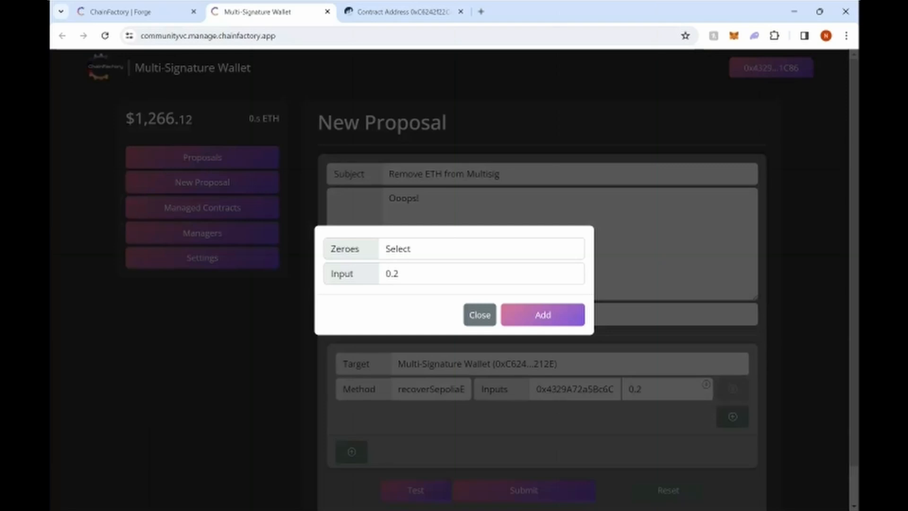
pyautogui.click(397, 294)
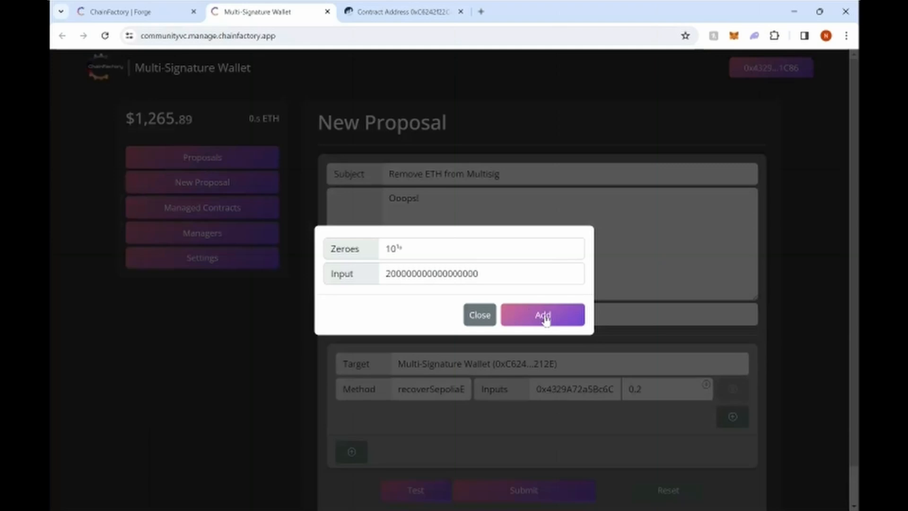
pyautogui.click(545, 318)
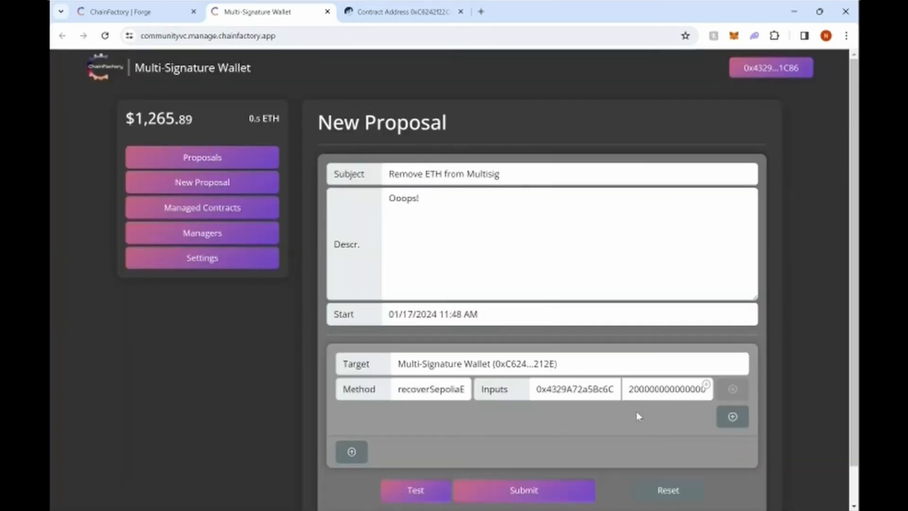
pyautogui.scroll(-1, 409, 454)
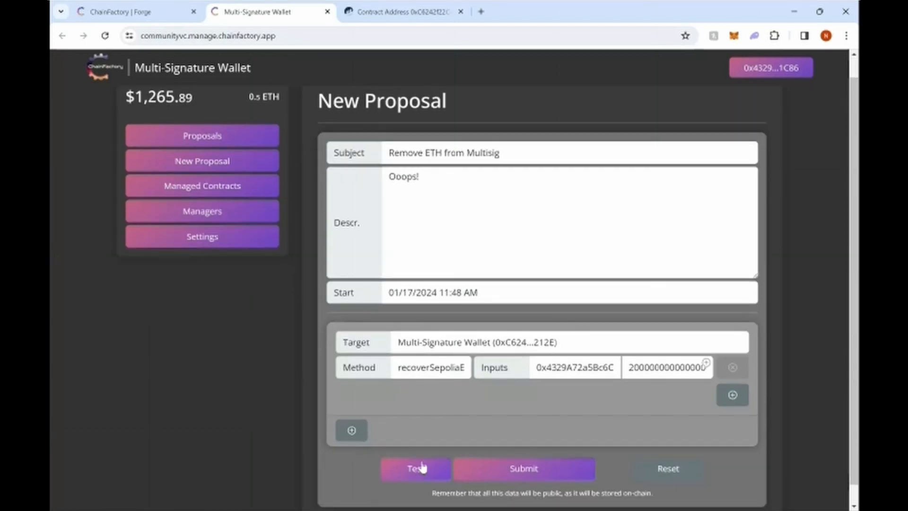
# Step: Test the proposal's call, then submit it on-chain as Proposal #000
pyautogui.click(416, 469)
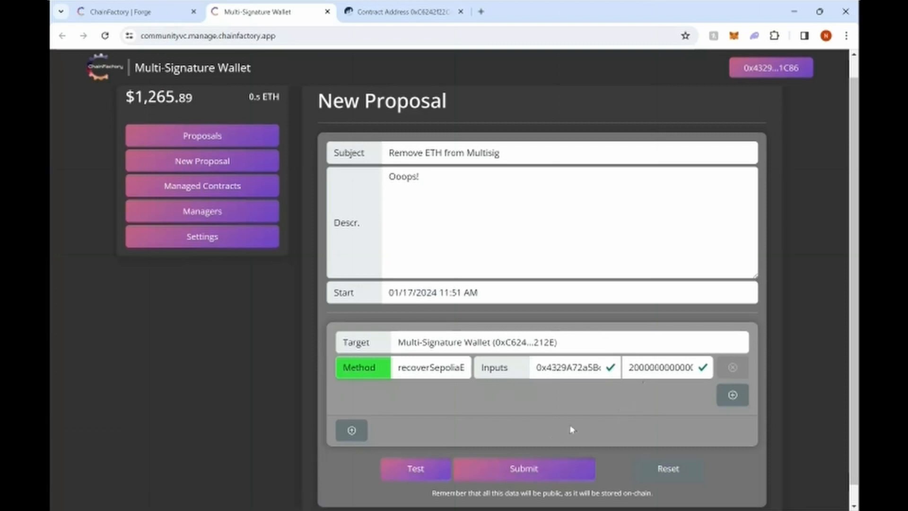
pyautogui.click(552, 470)
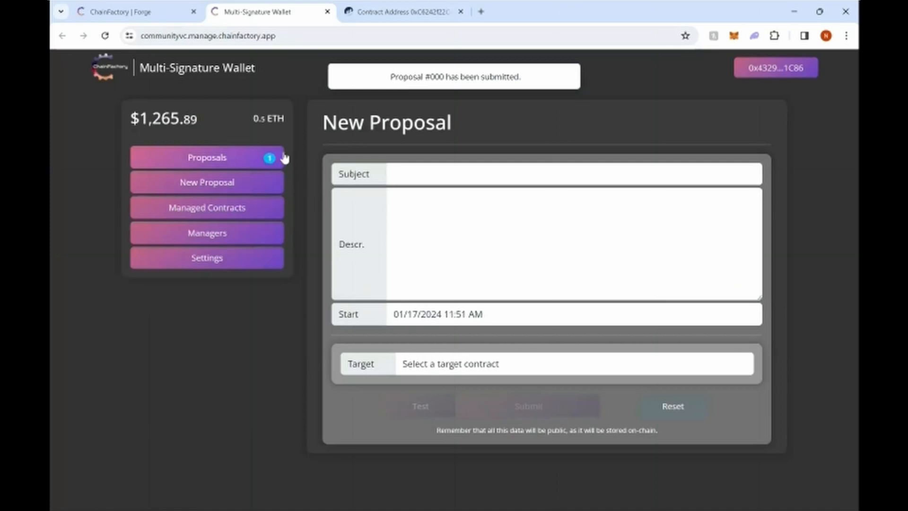
# Step: Open the Proposals list and expand proposal #000 to review its recoverSepoliaETH call details
pyautogui.click(205, 165)
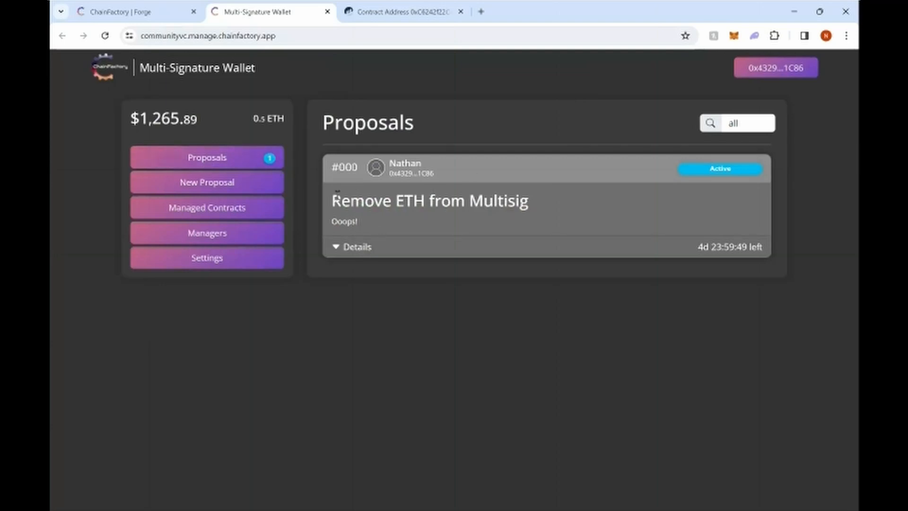
pyautogui.click(350, 248)
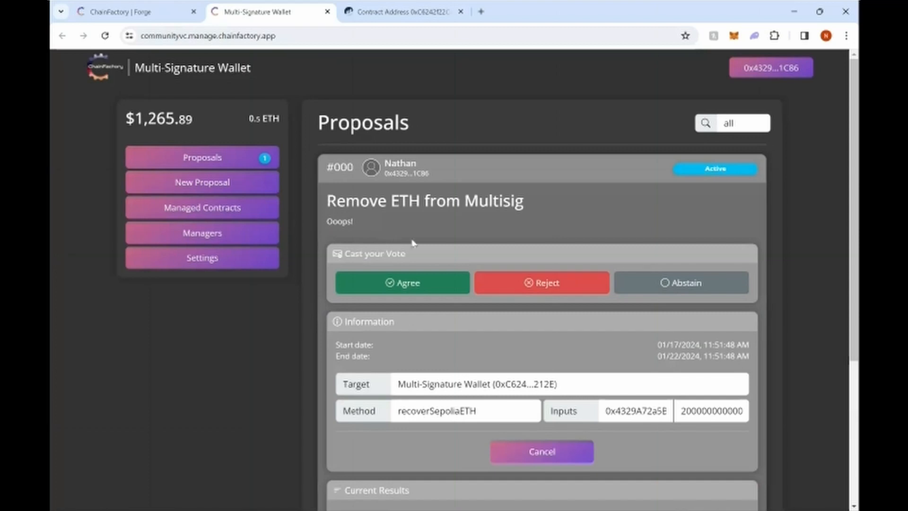
pyautogui.scroll(-1, 309, 257)
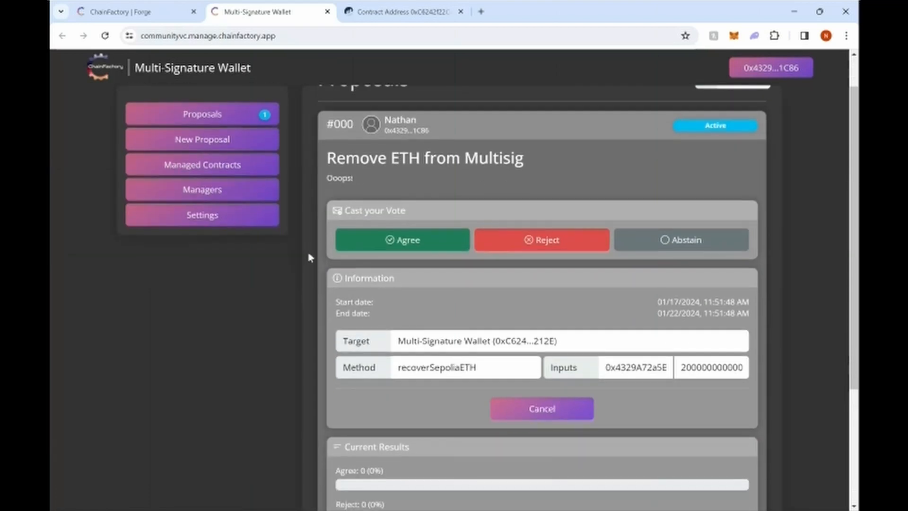
pyautogui.scroll(1, 308, 256)
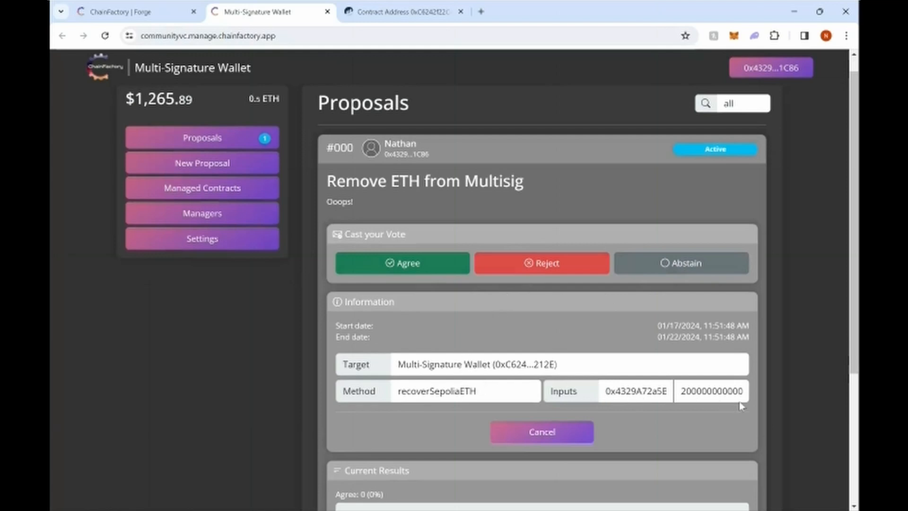
# Step: Vote Agree on proposal #000 and confirm the vote transaction in MetaMask
pyautogui.click(414, 266)
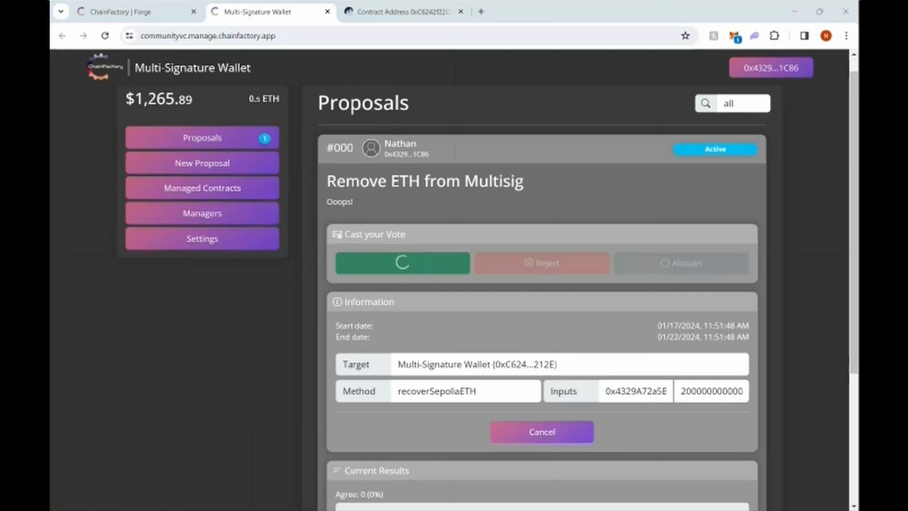
pyautogui.click(804, 319)
pyautogui.scroll(-2, 800, 316)
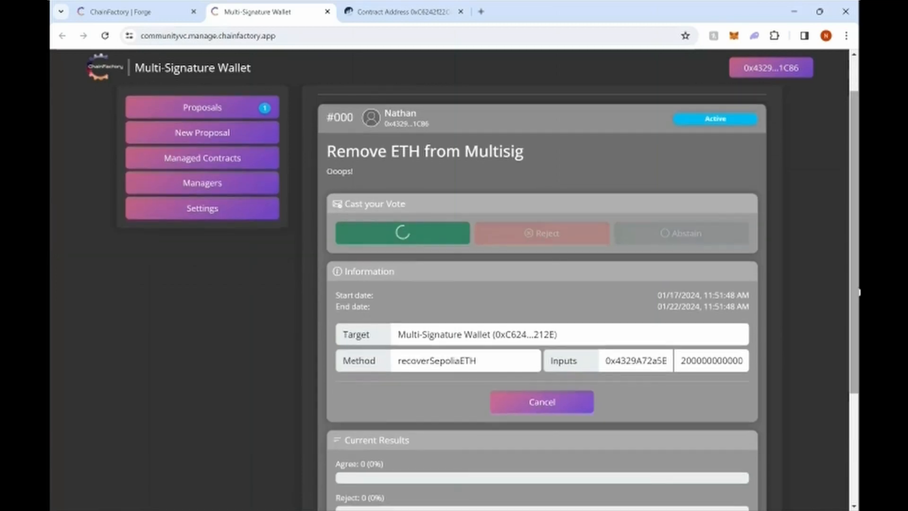
pyautogui.scroll(1, 858, 314)
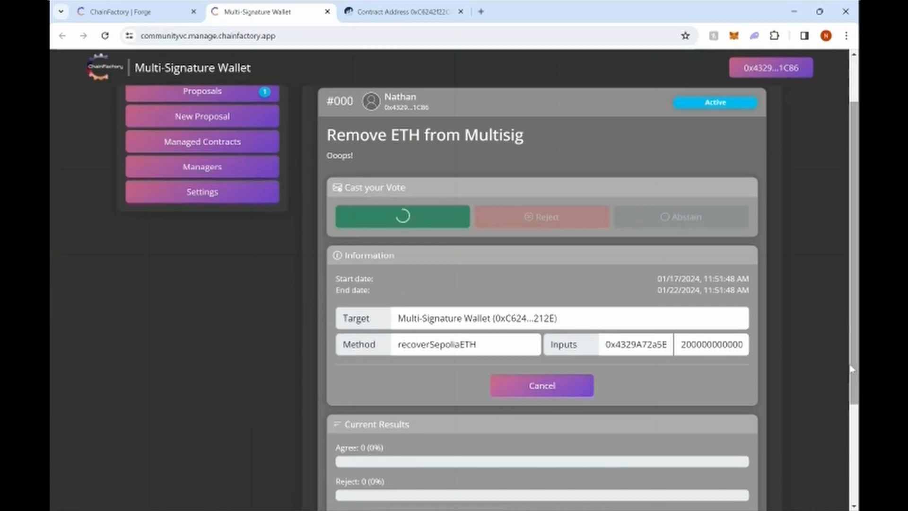
pyautogui.scroll(-1, 854, 393)
pyautogui.scroll(-2, 854, 393)
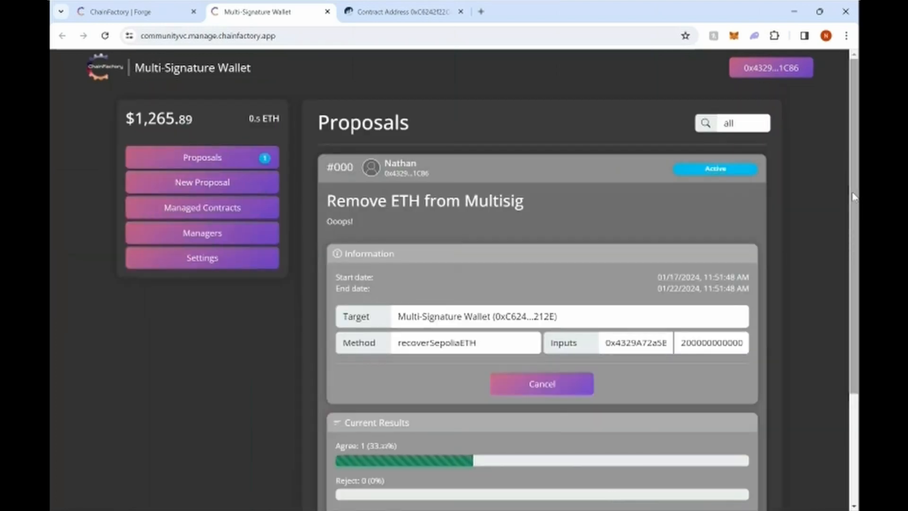
pyautogui.scroll(-3, 854, 197)
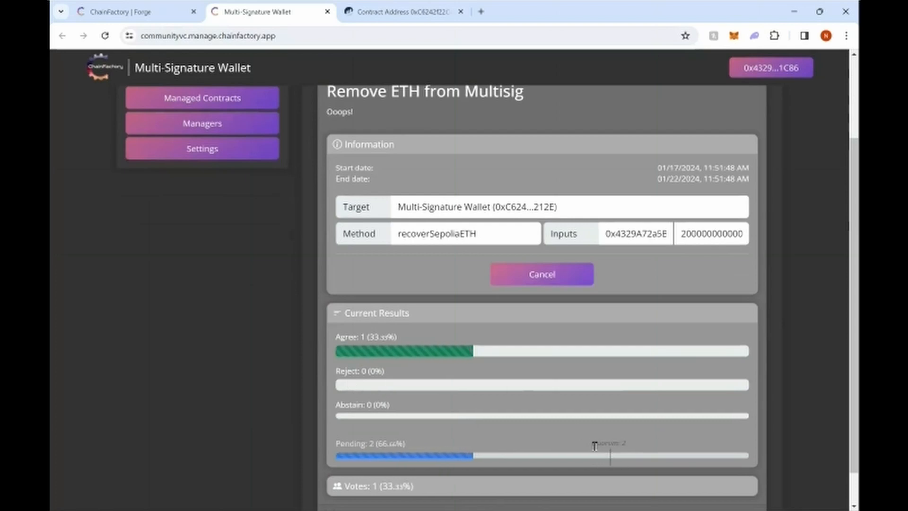
pyautogui.scroll(3, 768, 397)
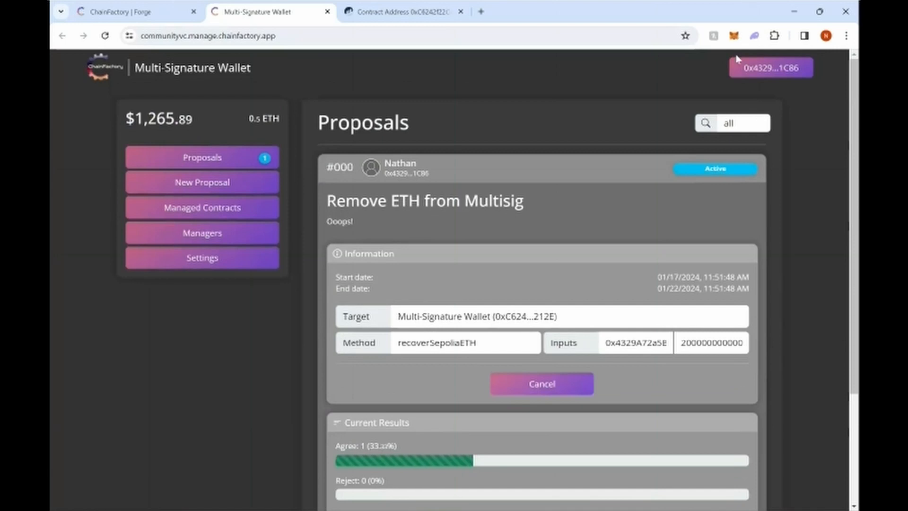
# Step: Disconnect and reconnect the MetaMask wallet, then disconnect the current account again
pyautogui.click(769, 69)
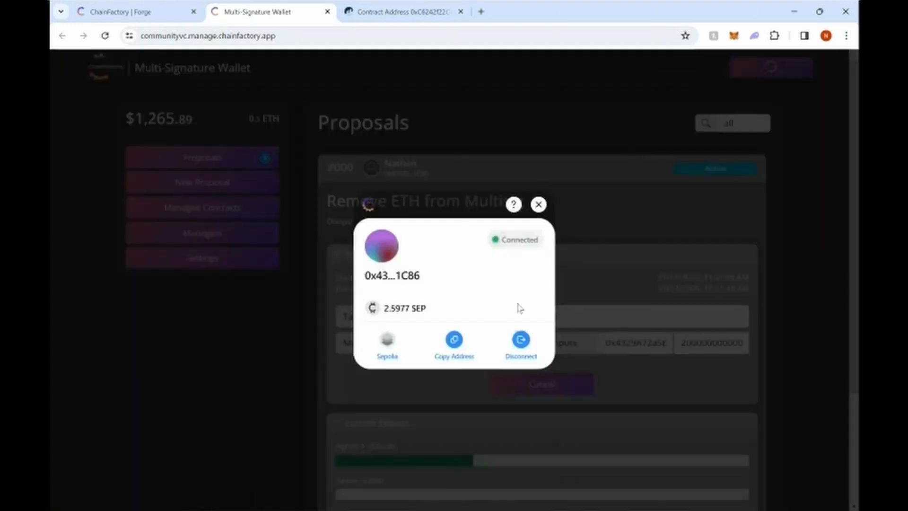
pyautogui.click(522, 347)
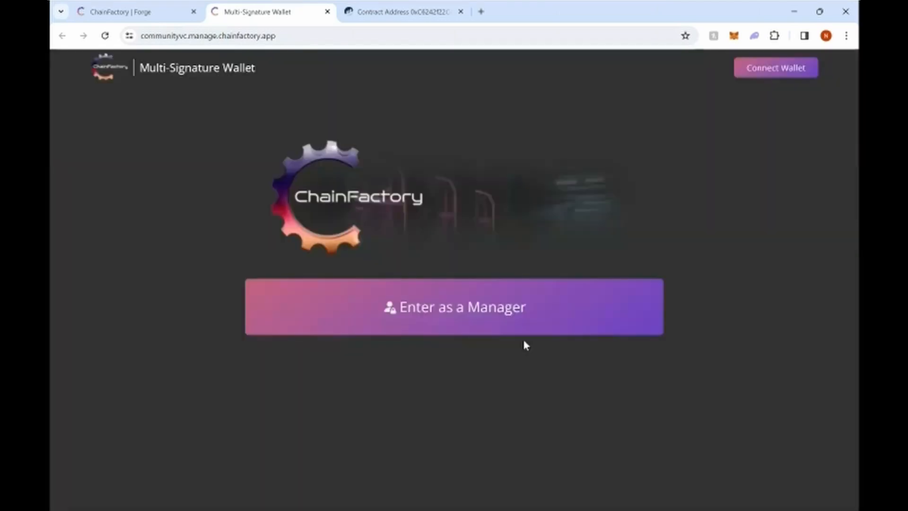
pyautogui.click(762, 77)
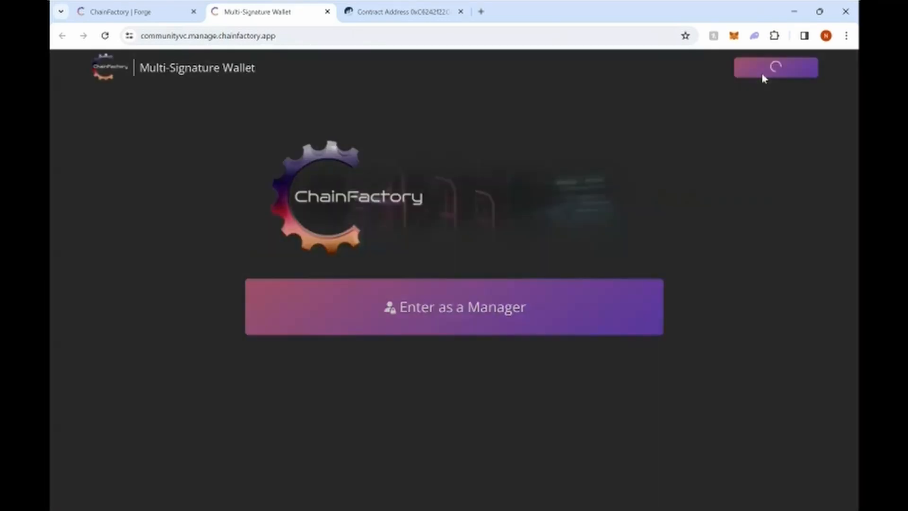
pyautogui.click(386, 422)
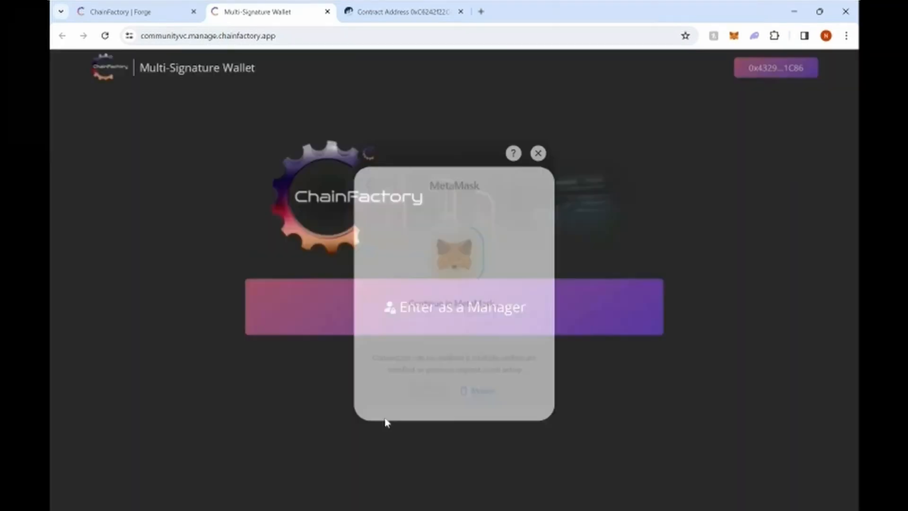
pyautogui.click(769, 71)
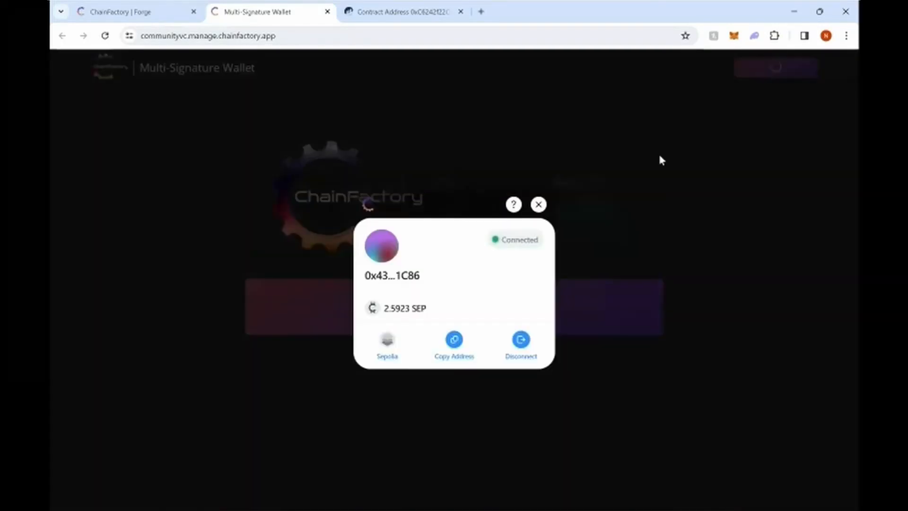
pyautogui.click(529, 345)
# Step: Switch MetaMask to Misc Acct, connect it, and enter the multisig as a manager
pyautogui.click(744, 69)
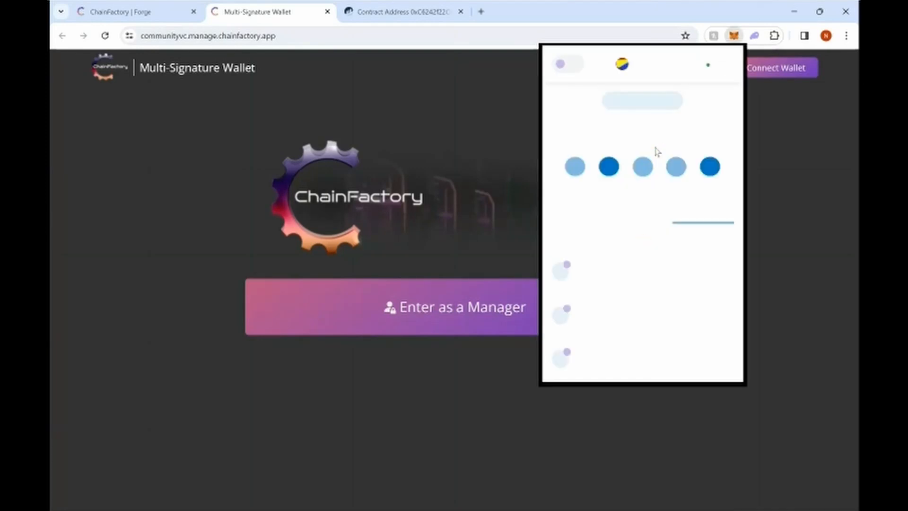
pyautogui.click(659, 66)
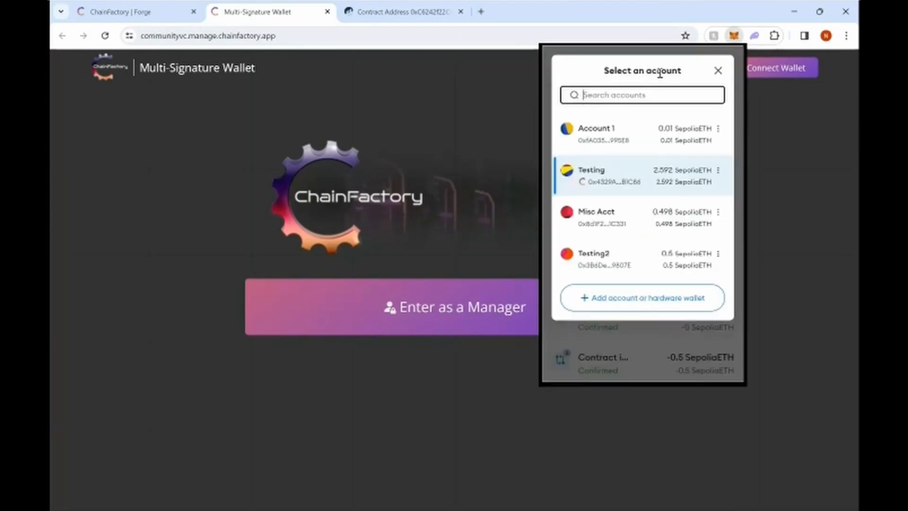
pyautogui.click(626, 222)
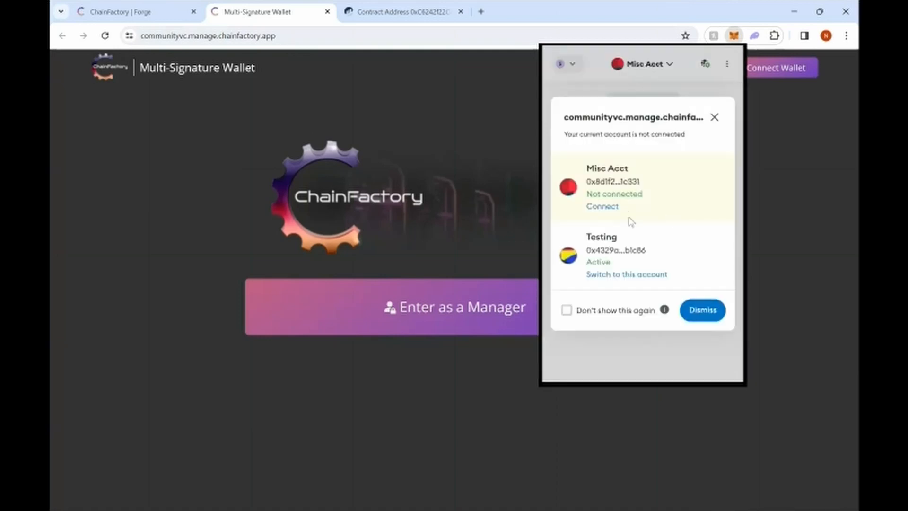
pyautogui.click(602, 208)
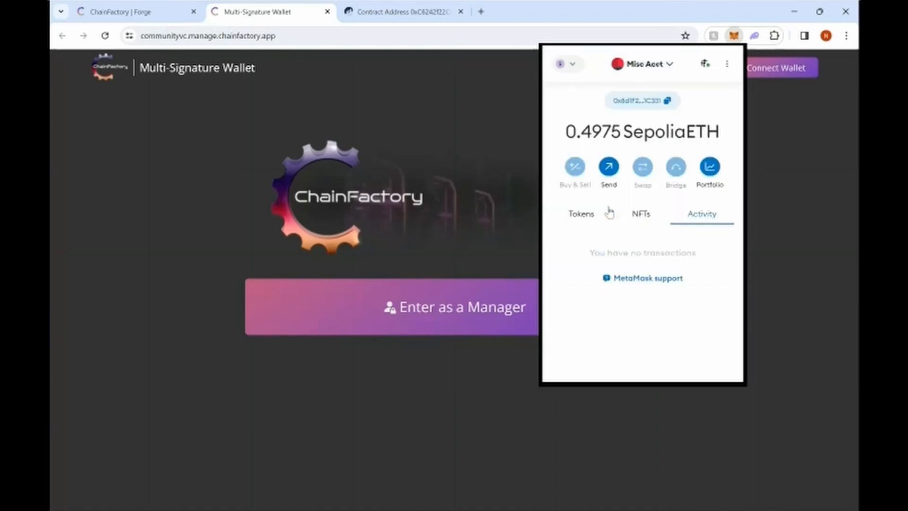
pyautogui.click(765, 266)
pyautogui.click(770, 71)
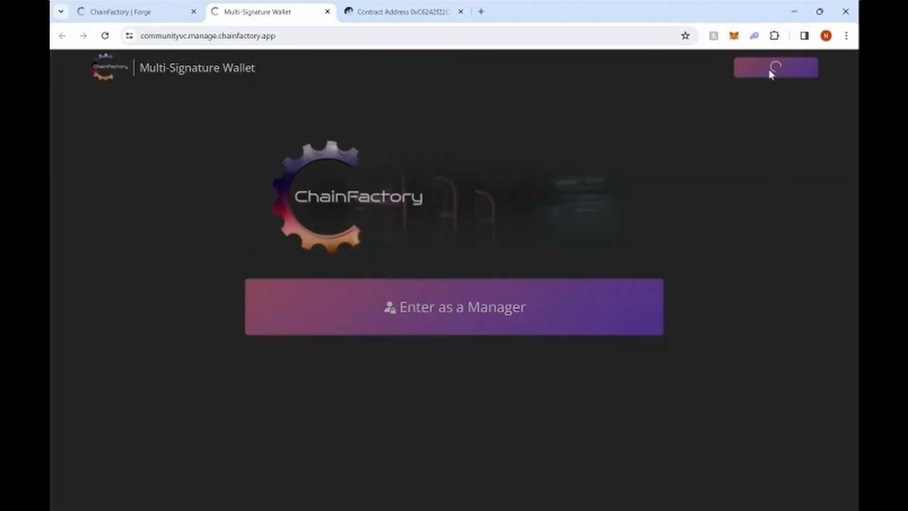
pyautogui.click(389, 425)
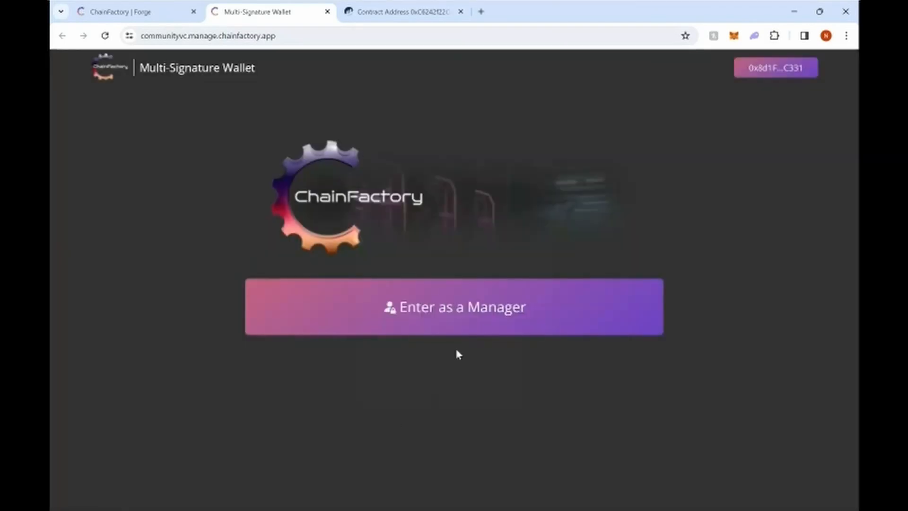
pyautogui.click(461, 314)
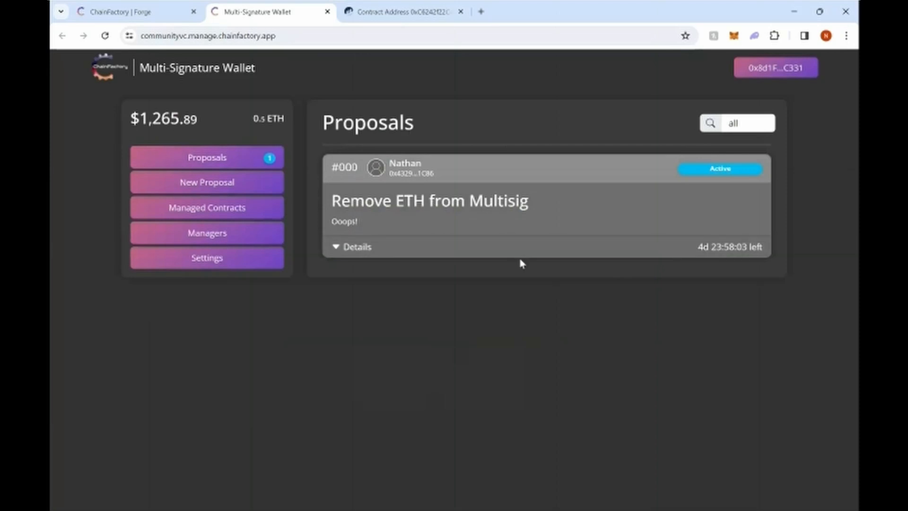
# Step: Cast the second Agree vote on proposal #000 and confirm it in the wallet
pyautogui.click(379, 249)
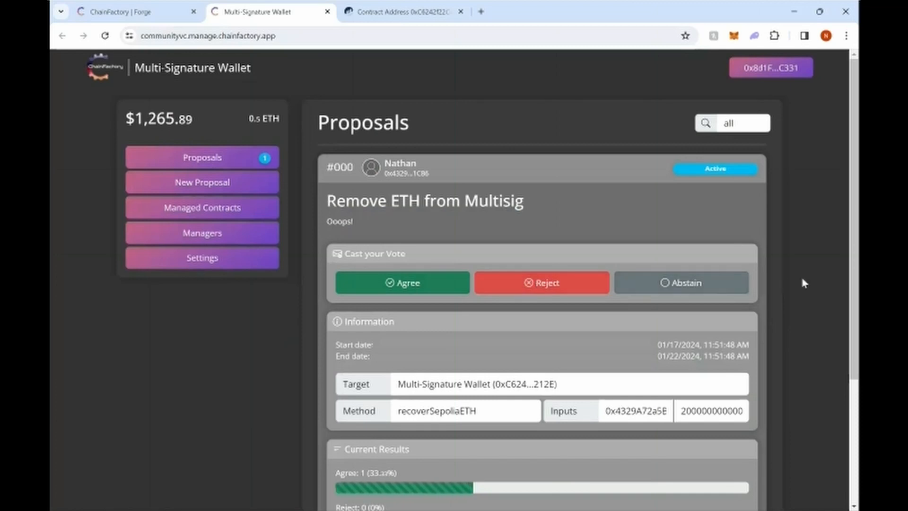
pyautogui.scroll(-2, 804, 279)
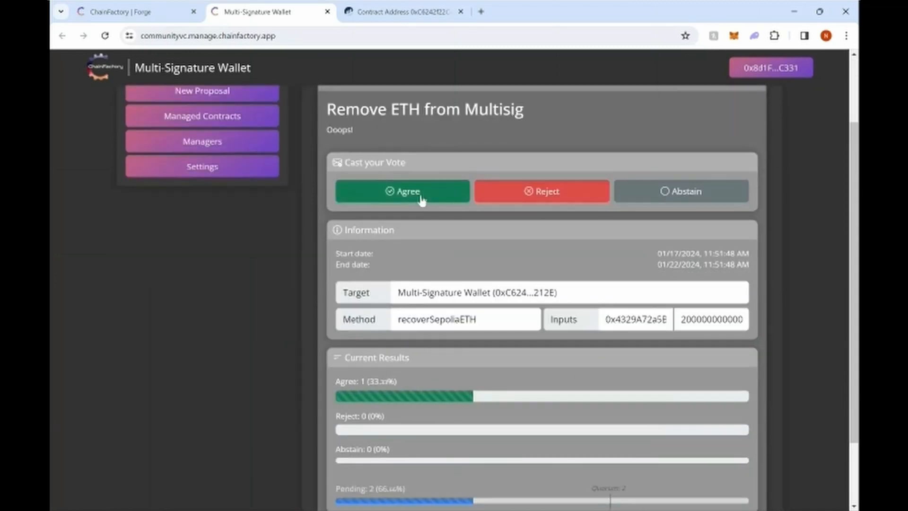
pyautogui.click(422, 199)
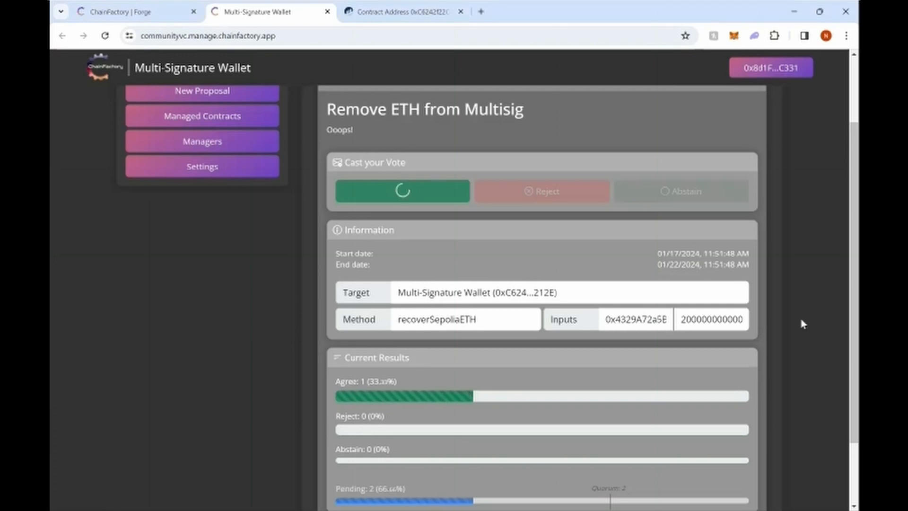
pyautogui.moveTo(856, 310); pyautogui.dragTo(857, 314)
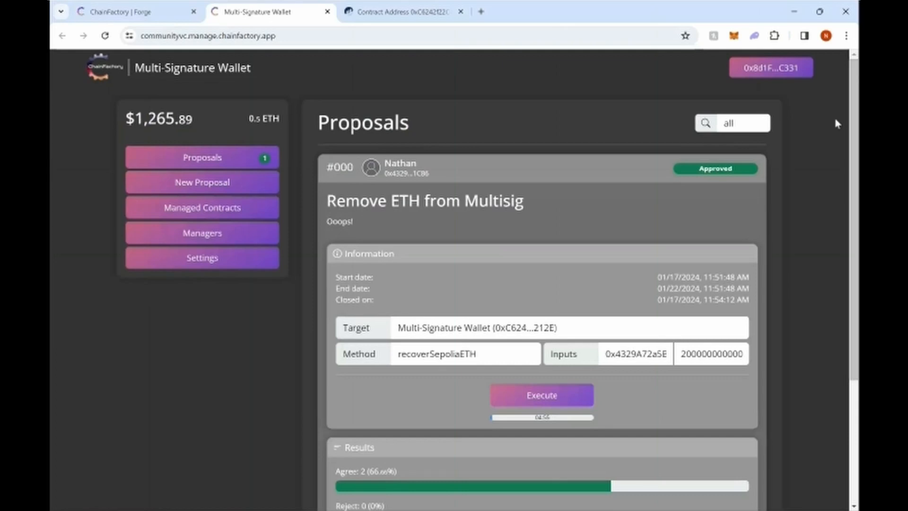
# Step: Execute approved proposal #000 and confirm the transaction
pyautogui.scroll(-1, 859, 144)
pyautogui.scroll(-1, 858, 144)
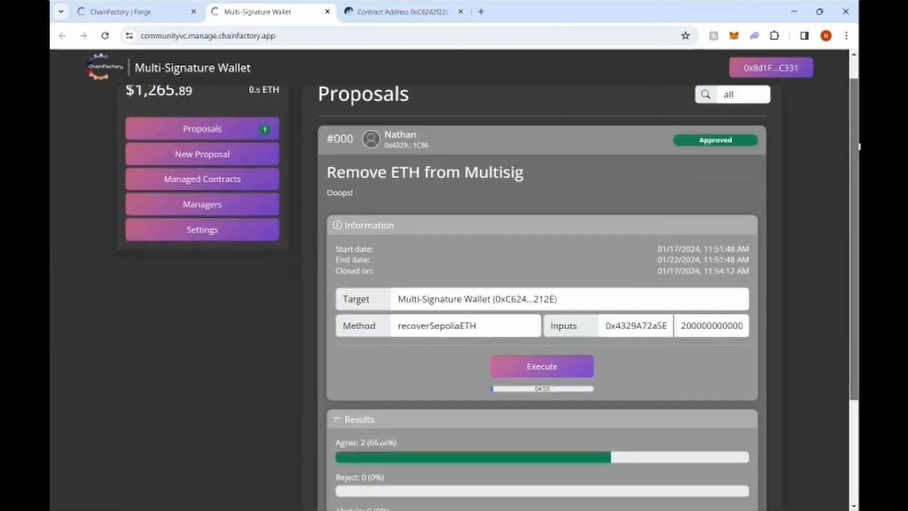
pyautogui.scroll(1, 858, 139)
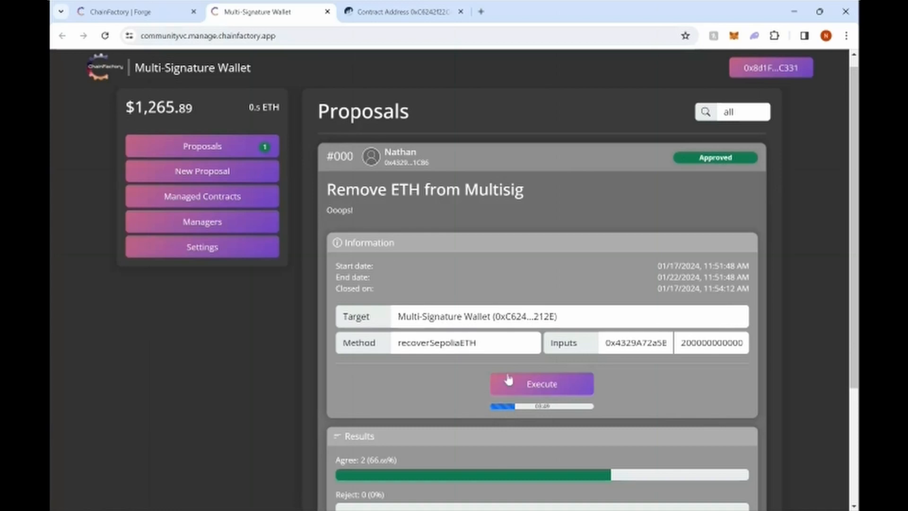
pyautogui.click(569, 384)
# Step: Reload the contract's Etherscan page to review its four transactions, then return to the wallet
pyautogui.click(402, 11)
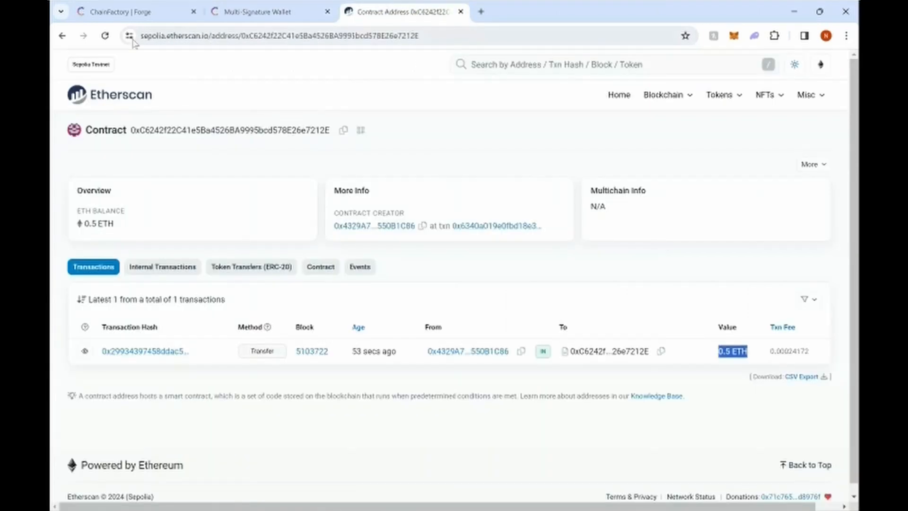
pyautogui.click(106, 38)
pyautogui.scroll(-2, 520, 317)
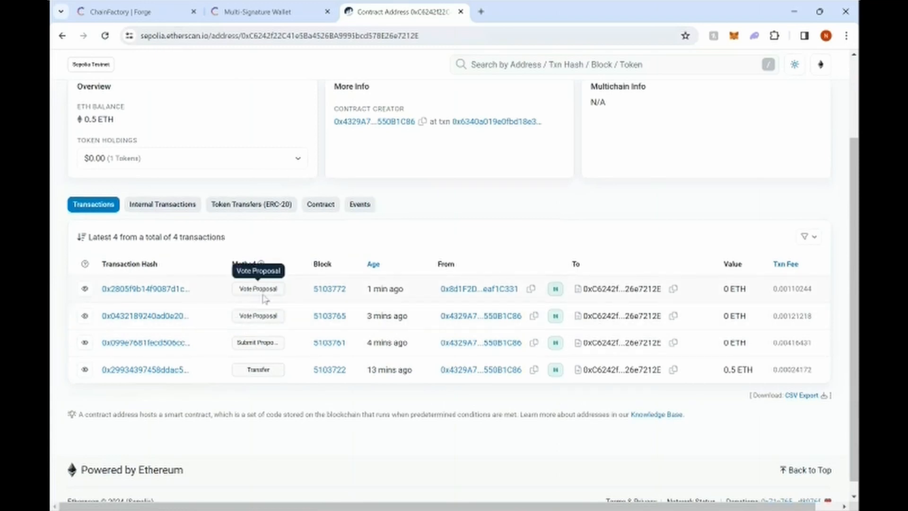
pyautogui.click(282, 13)
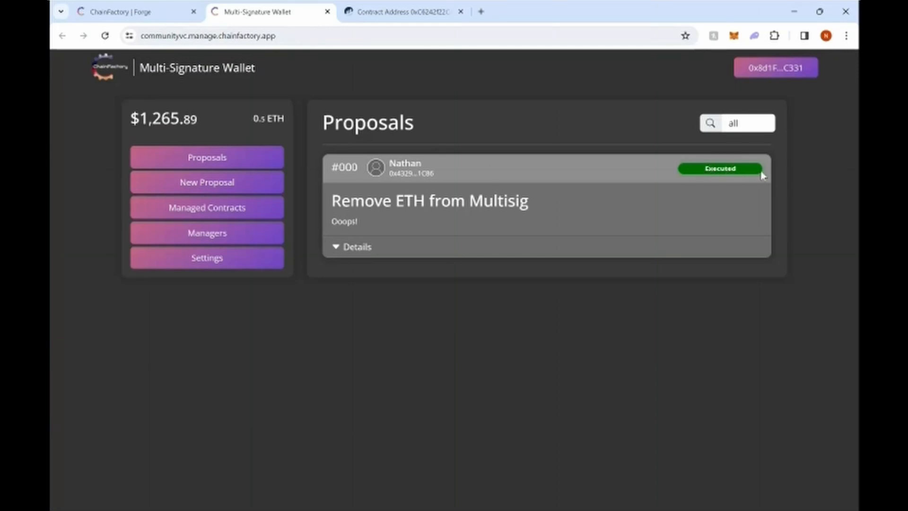
# Step: Reload the contract's Etherscan page to update its balance
pyautogui.click(401, 18)
pyautogui.click(105, 36)
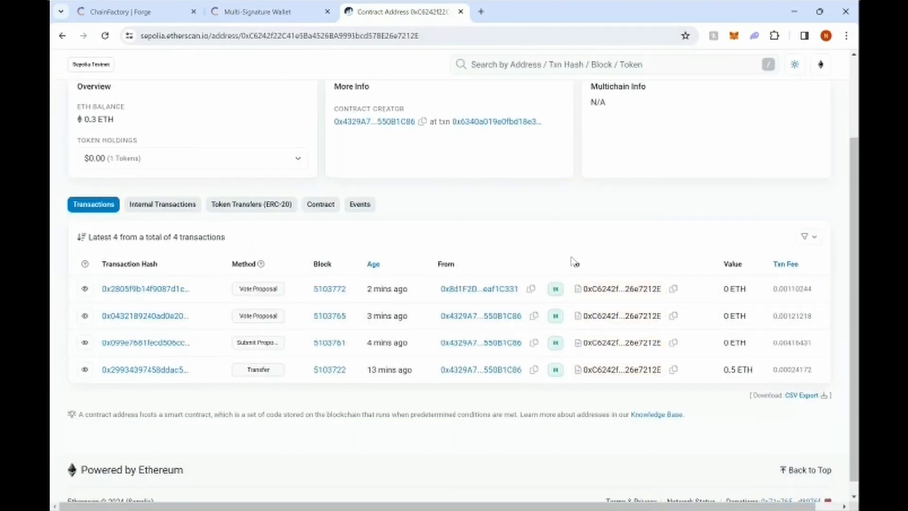
pyautogui.scroll(1, 574, 261)
pyautogui.scroll(2, 573, 264)
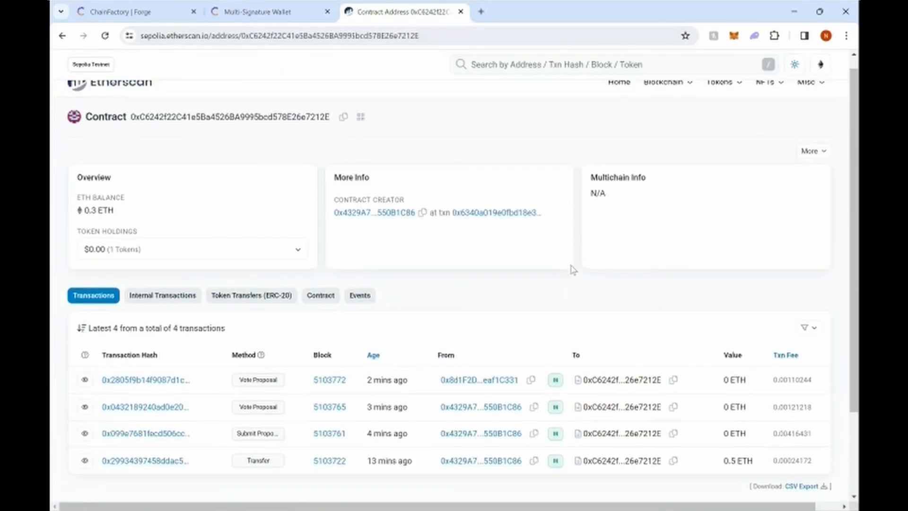
# Step: Reload the wallet dashboard, re-enter as a manager, and highlight the 0.3 ETH balance
pyautogui.click(251, 18)
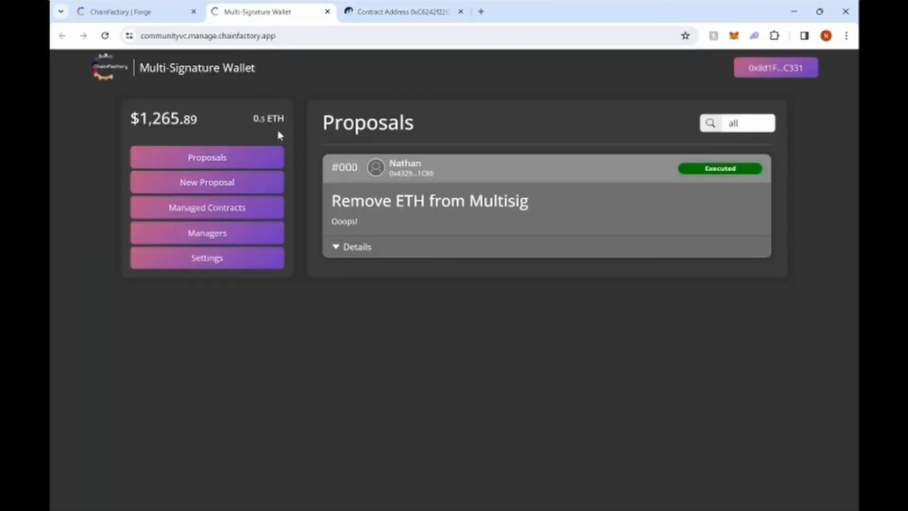
pyautogui.click(109, 38)
pyautogui.click(476, 305)
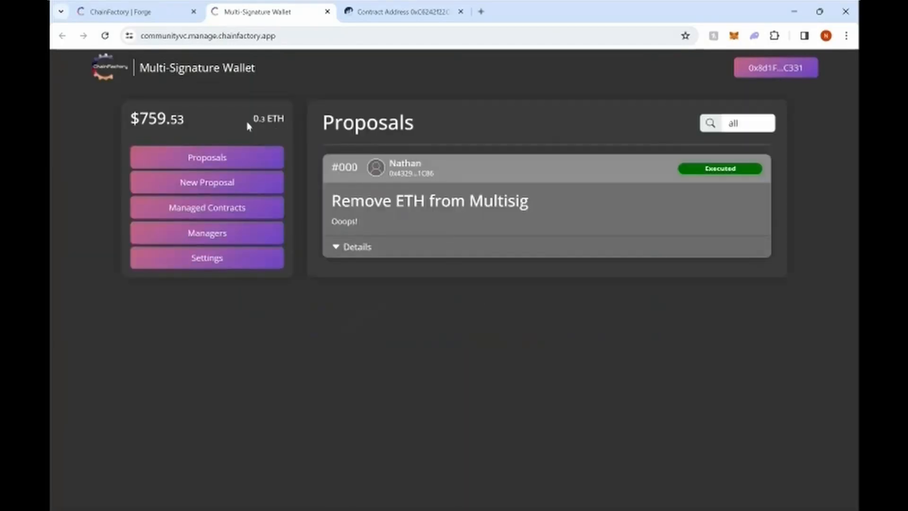
pyautogui.moveTo(254, 118); pyautogui.dragTo(283, 119)
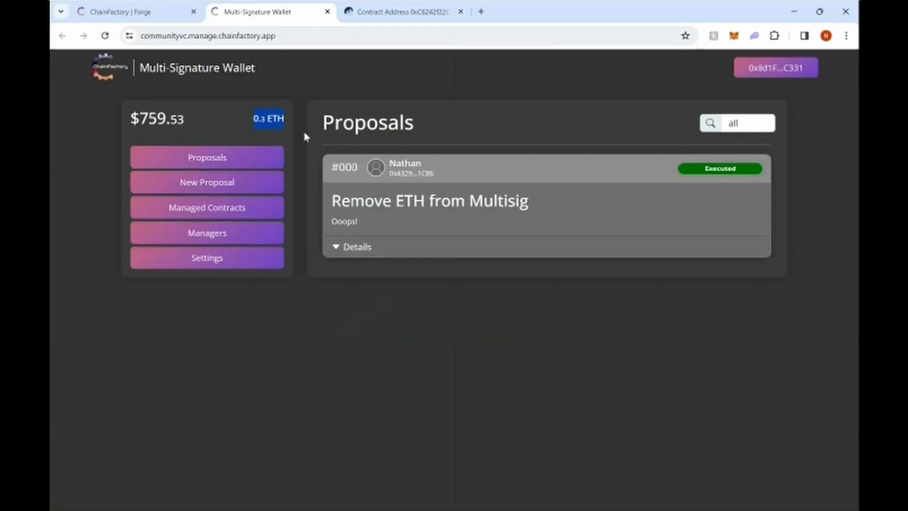
# Step: Confirm the 0.2 ETH internal transfer on Etherscan, then return to the multisig dashboard showing 0.3 ETH
pyautogui.click(423, 14)
pyautogui.click(104, 37)
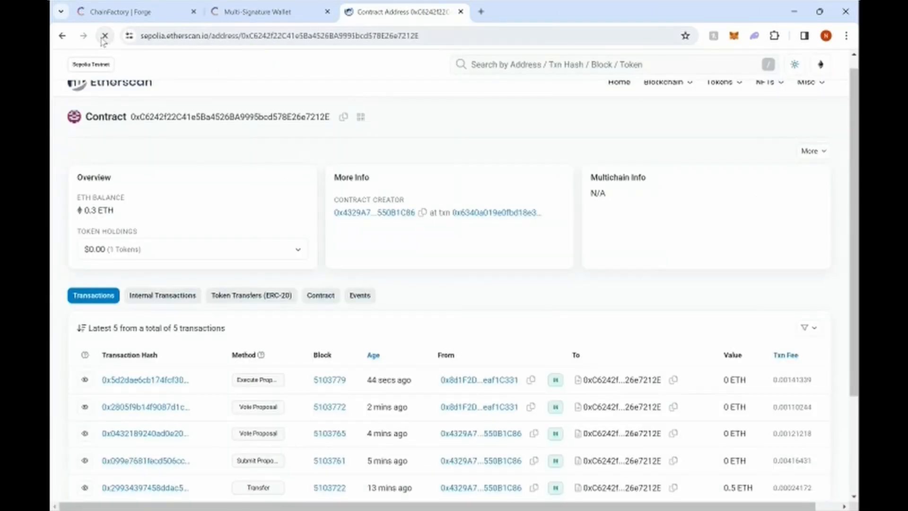
pyautogui.scroll(-1, 530, 305)
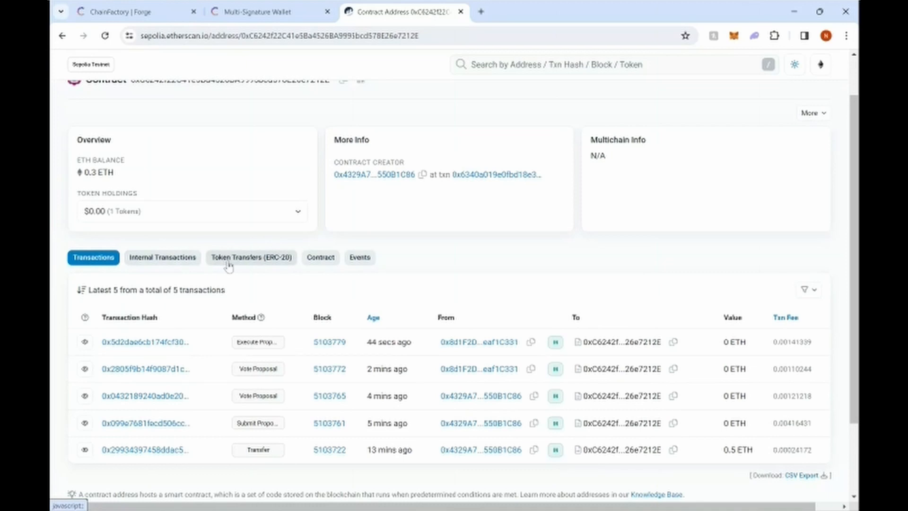
pyautogui.click(176, 262)
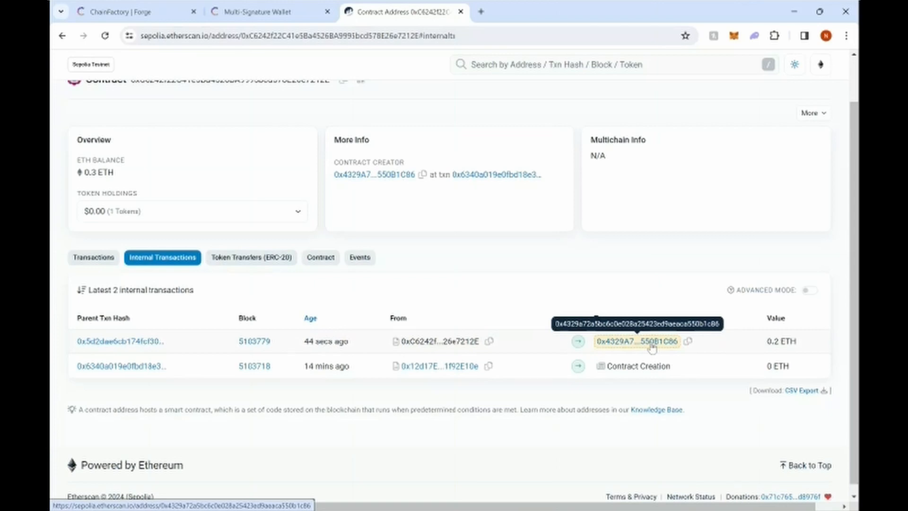
pyautogui.click(241, 11)
pyautogui.click(297, 117)
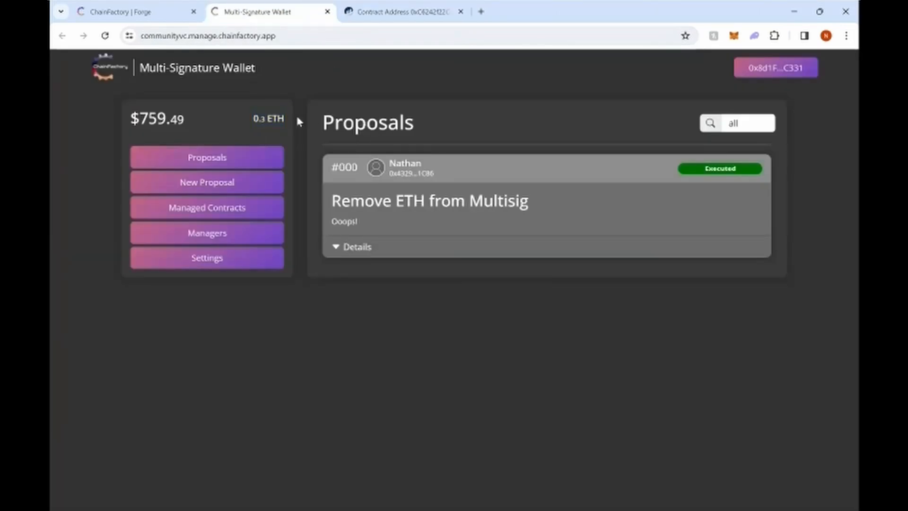